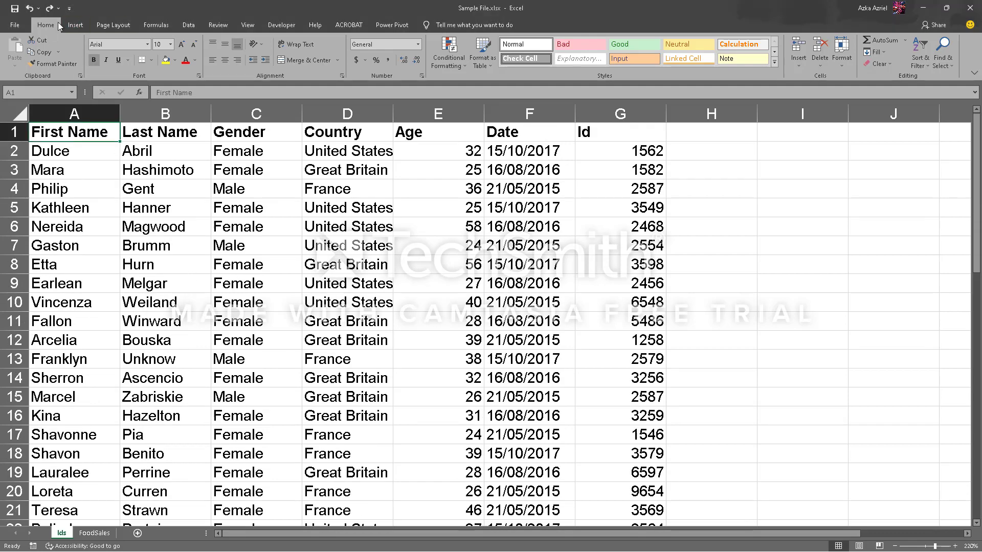
# Step: Convert the data range A1:G51 on the Ids sheet into a table with headers
pyautogui.click(76, 25)
pyautogui.click(89, 55)
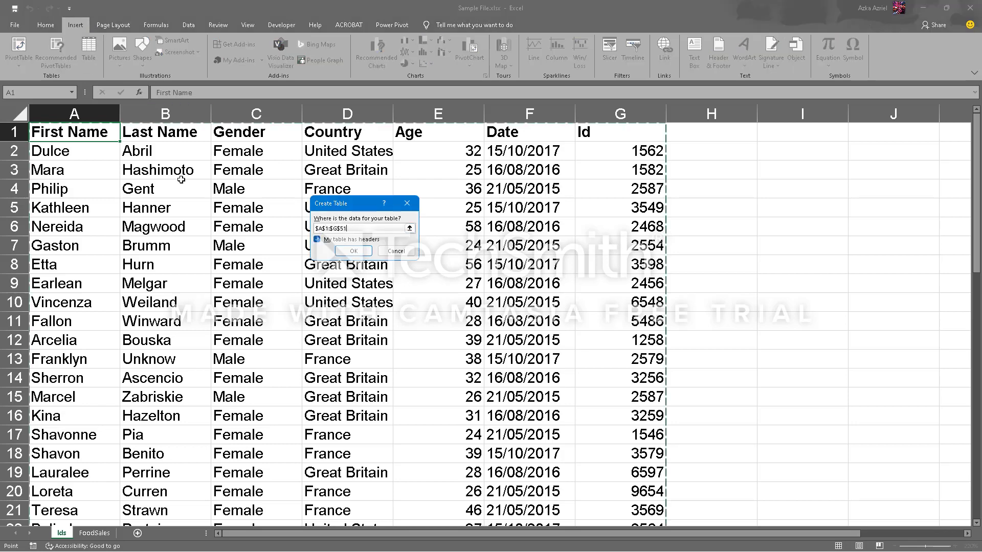
pyautogui.click(77, 137)
pyautogui.scroll(-5, 557, 341)
pyautogui.scroll(-9, 562, 343)
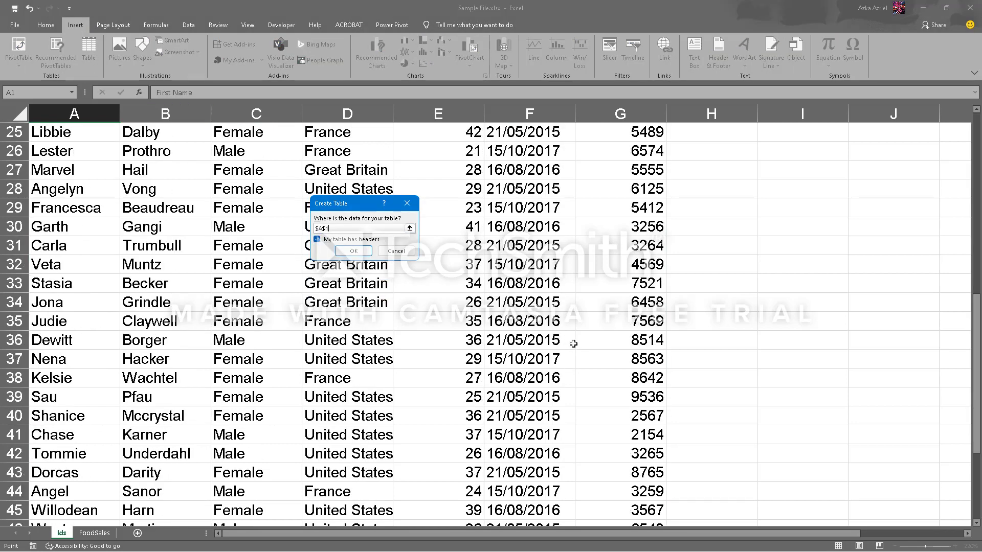
pyautogui.keyDown('shift'); pyautogui.click(623, 283); pyautogui.keyUp('shift')
pyautogui.scroll(6, 598, 307)
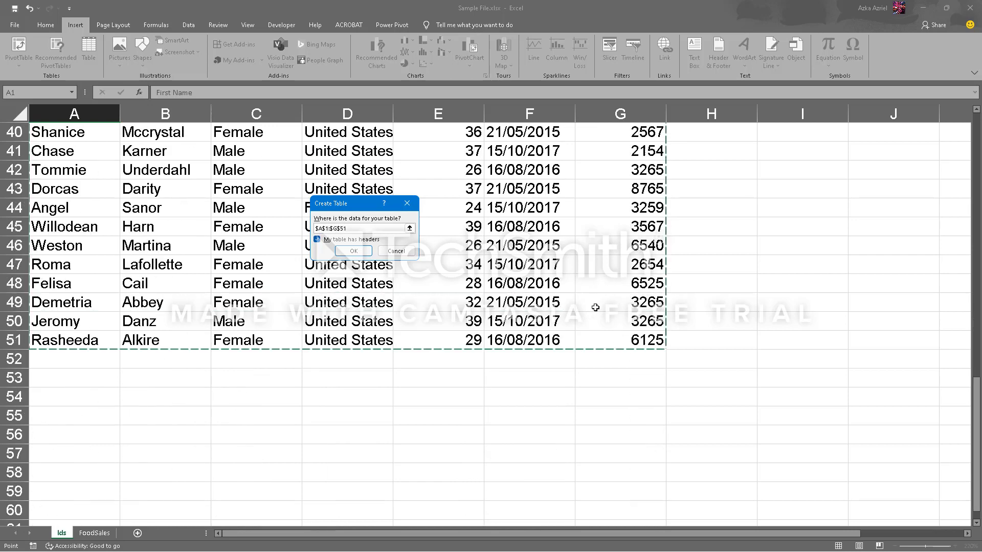
pyautogui.click(354, 251)
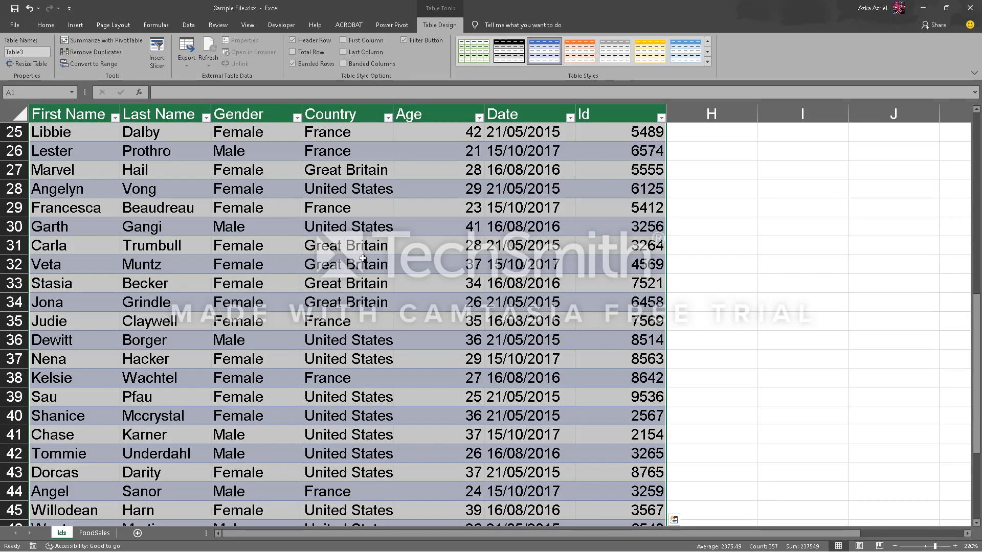
# Step: Apply a light table style with a solid blue header row and name the table IdTabel
pyautogui.scroll(8, 198, 178)
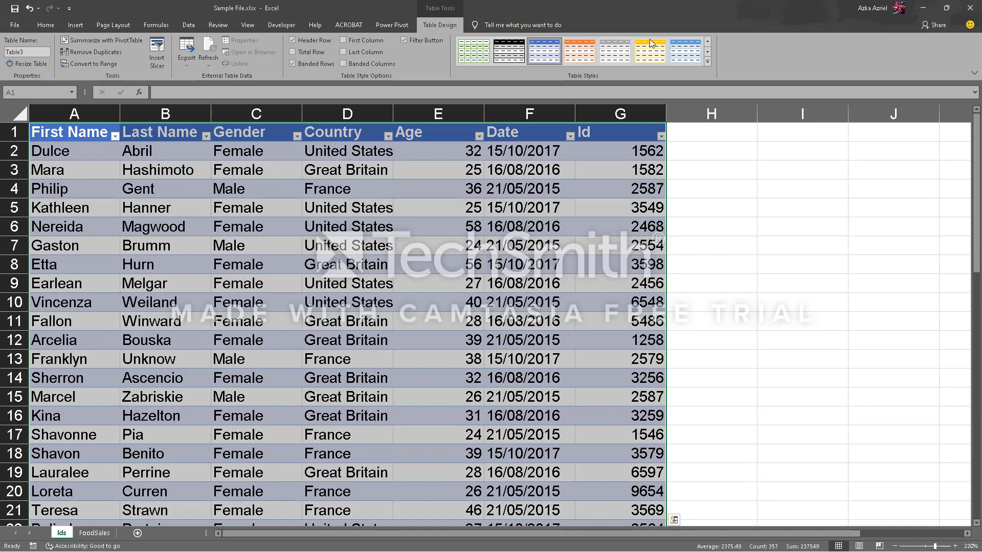
pyautogui.click(707, 61)
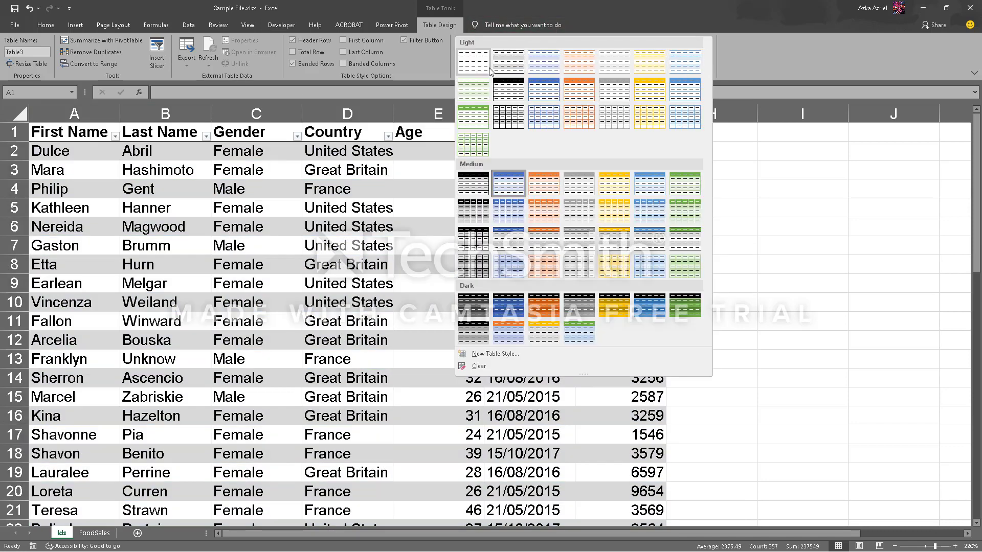
pyautogui.click(473, 60)
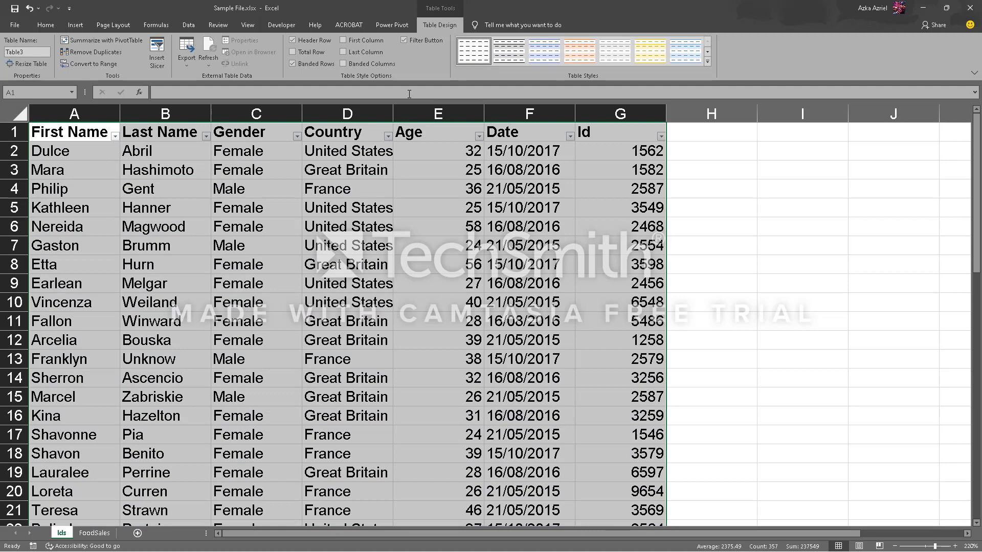
pyautogui.click(706, 62)
pyautogui.click(673, 93)
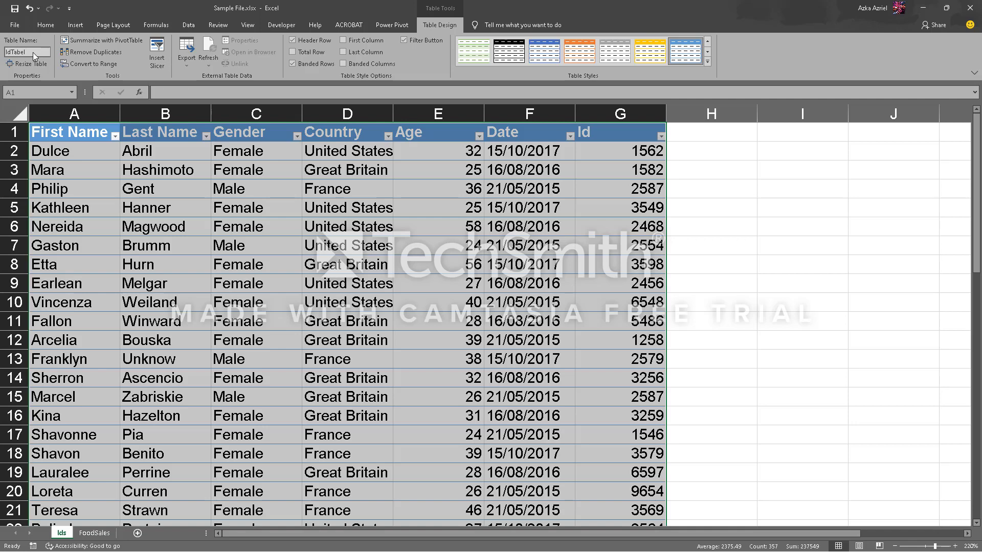
pyautogui.press('Return')
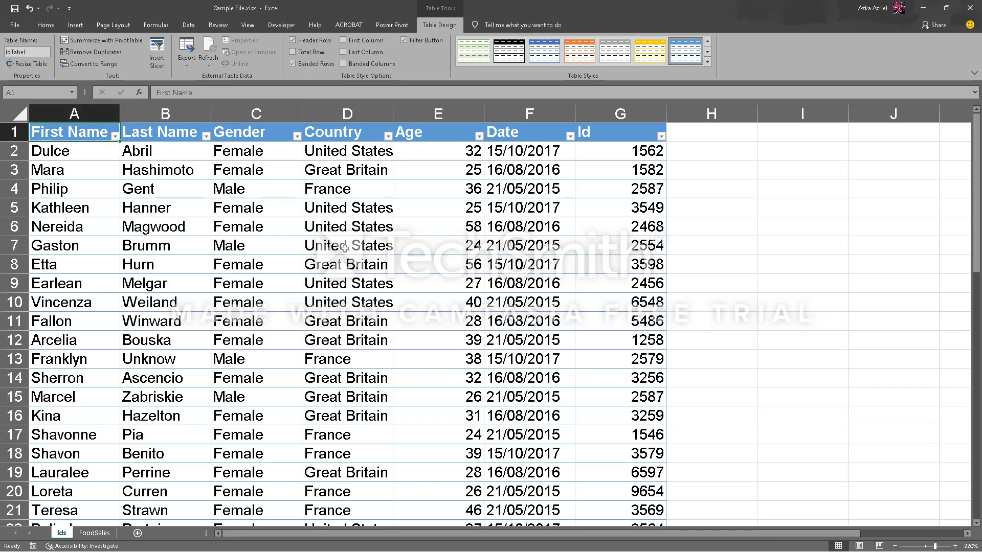
# Step: Add the Form command from All Commands to the Quick Access Toolbar for all documents
pyautogui.moveTo(338, 227); pyautogui.dragTo(358, 245)
pyautogui.click(391, 284)
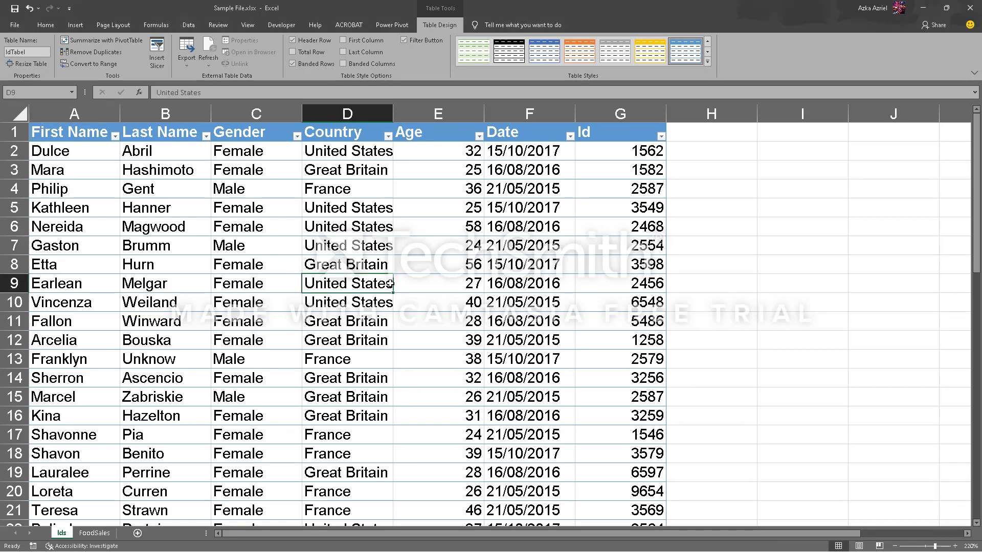
pyautogui.click(69, 8)
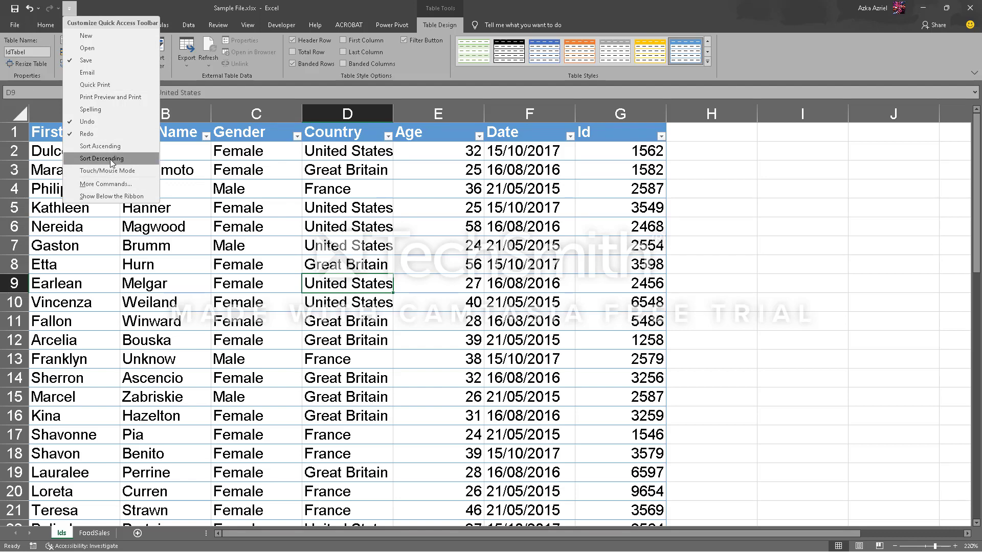
pyautogui.click(105, 184)
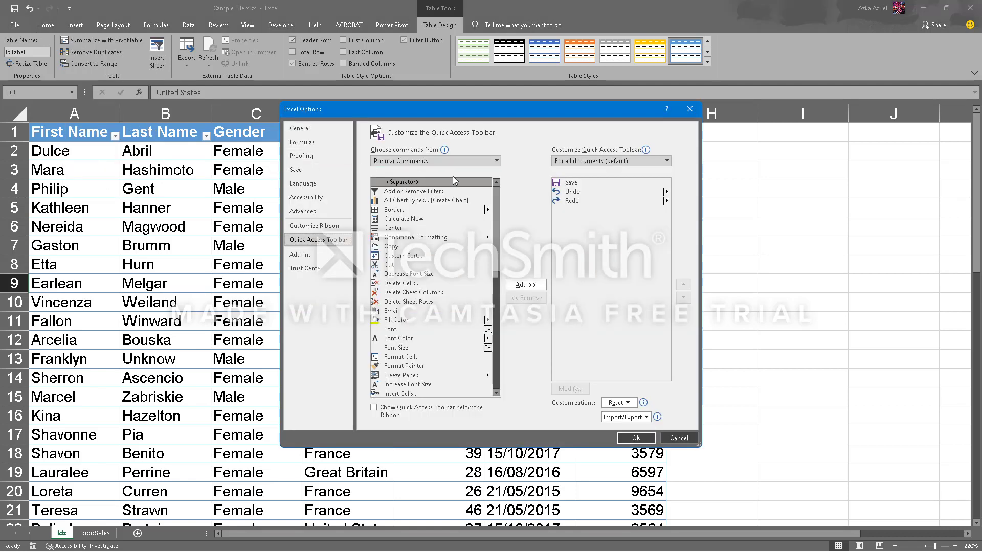
pyautogui.click(470, 162)
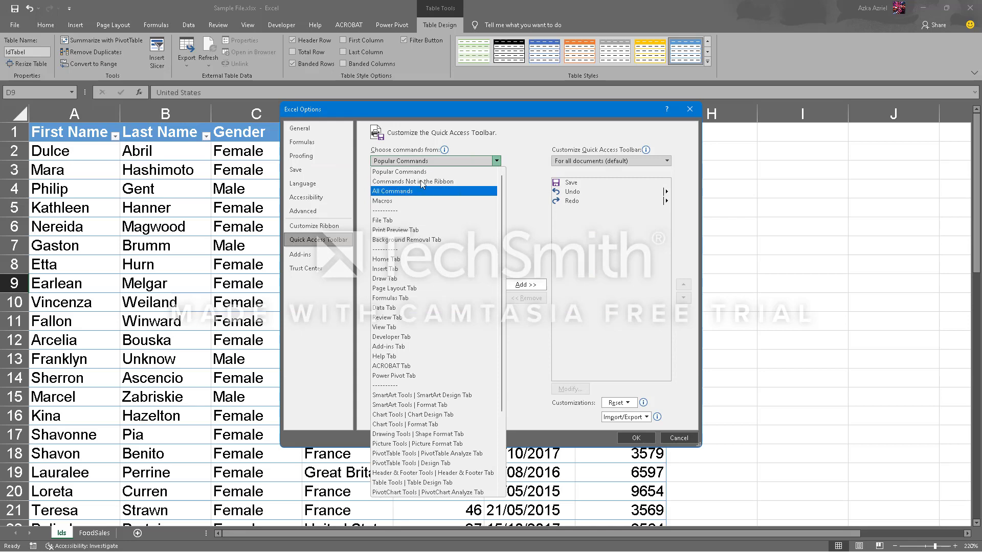
pyautogui.click(446, 189)
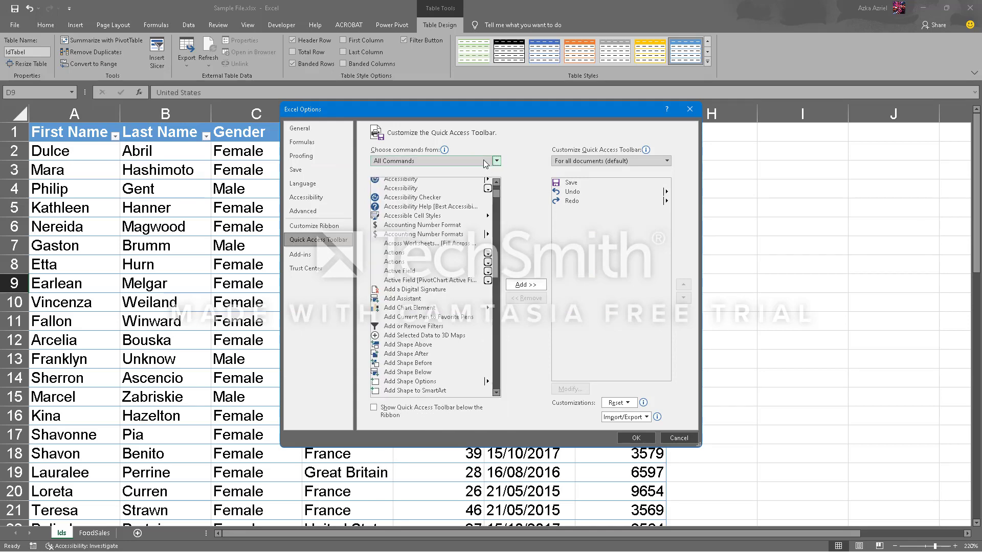
pyautogui.moveTo(499, 190); pyautogui.dragTo(503, 256)
pyautogui.click(408, 251)
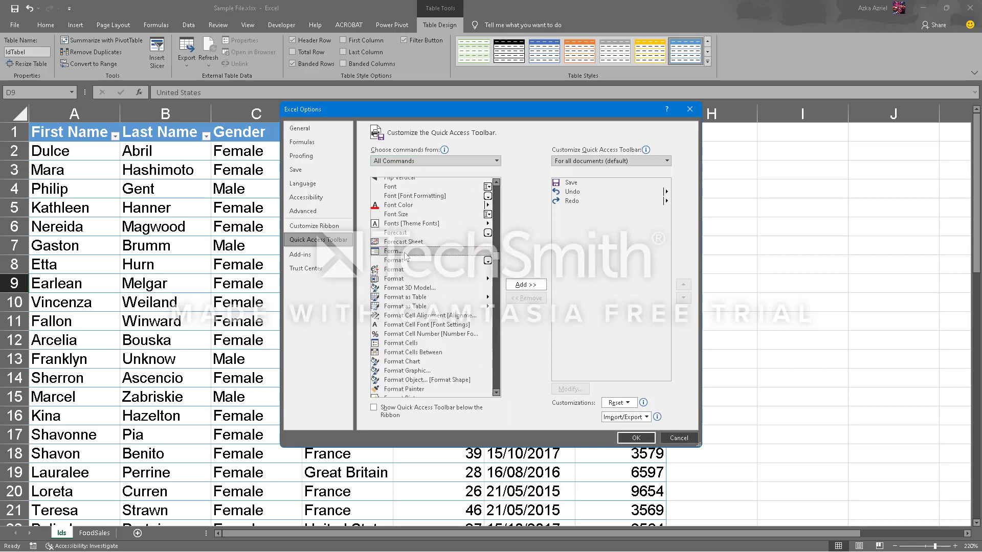
pyautogui.click(526, 284)
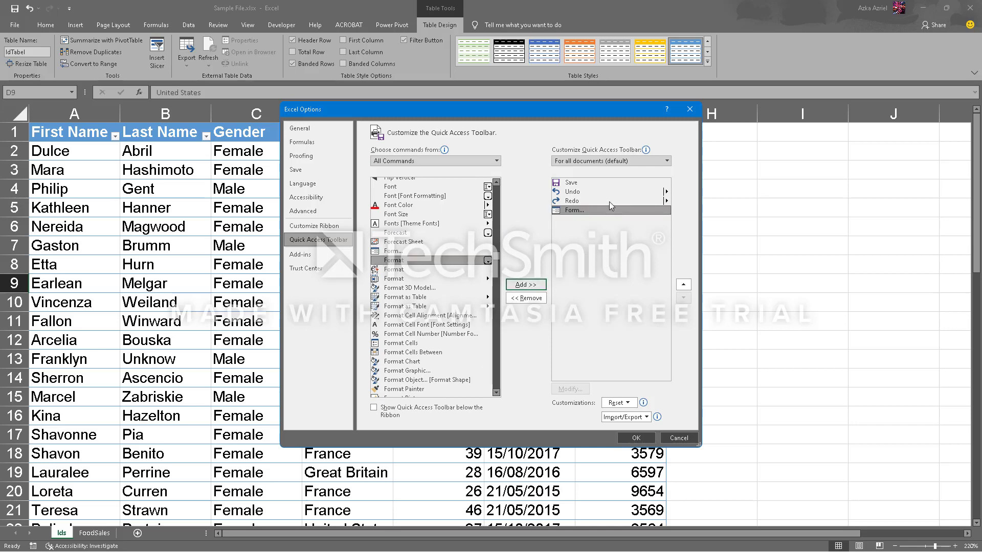
pyautogui.click(635, 438)
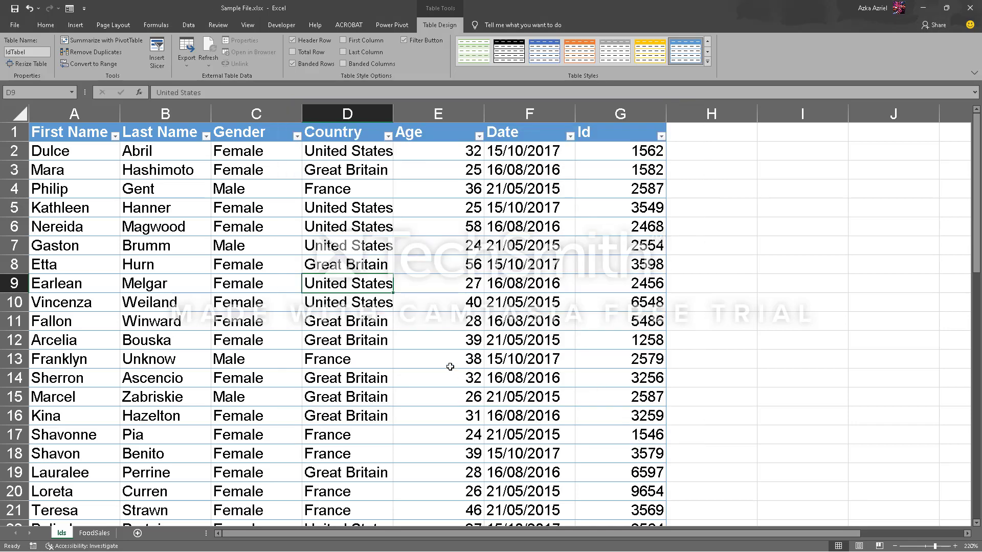
# Step: Add a record through the data form with the person's first and last name, Male, Indonesia, age 22, date 13/1/2022 and Id number
pyautogui.click(70, 9)
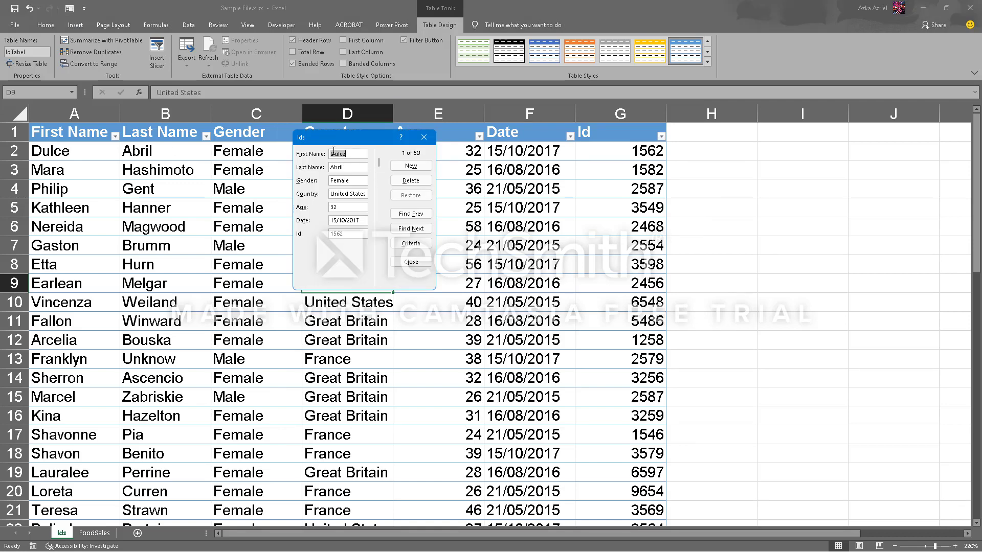
pyautogui.moveTo(379, 164); pyautogui.dragTo(381, 281)
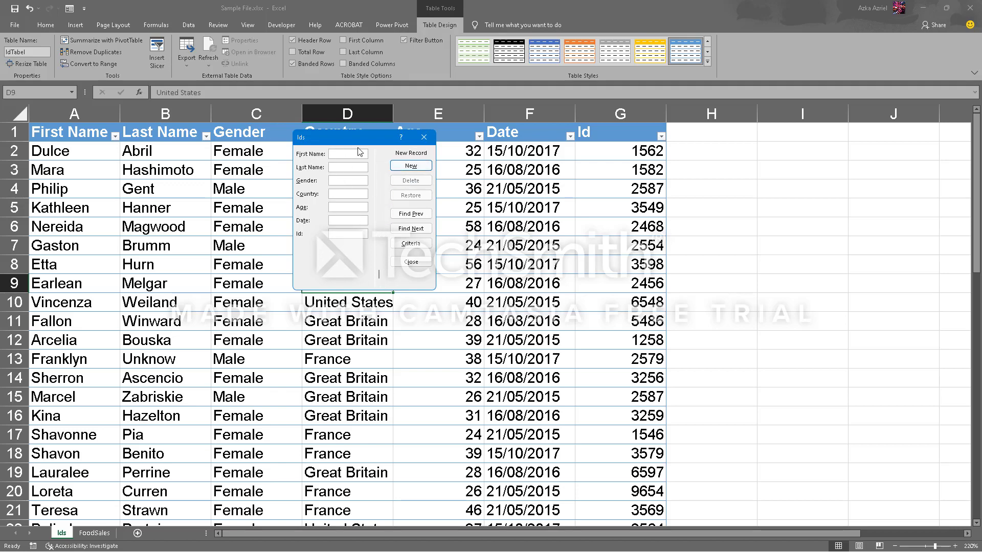
pyautogui.click(345, 155)
pyautogui.write('Apdya')
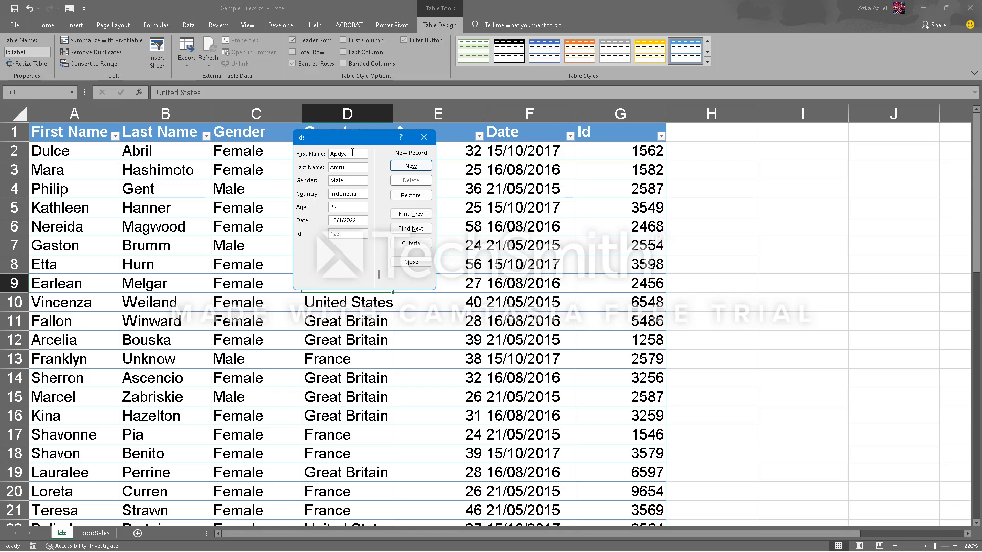
pyautogui.click(411, 166)
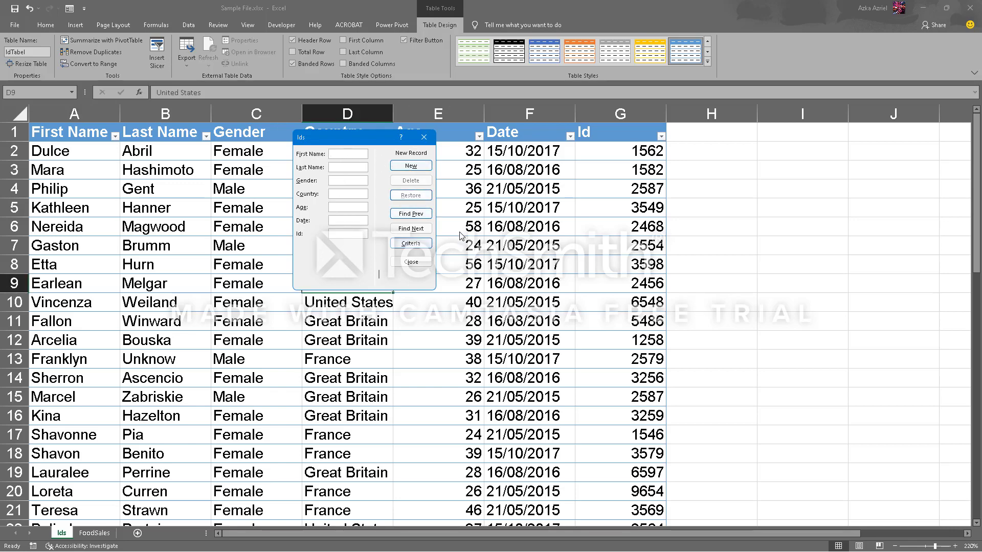
pyautogui.click(424, 137)
pyautogui.scroll(-13, 434, 136)
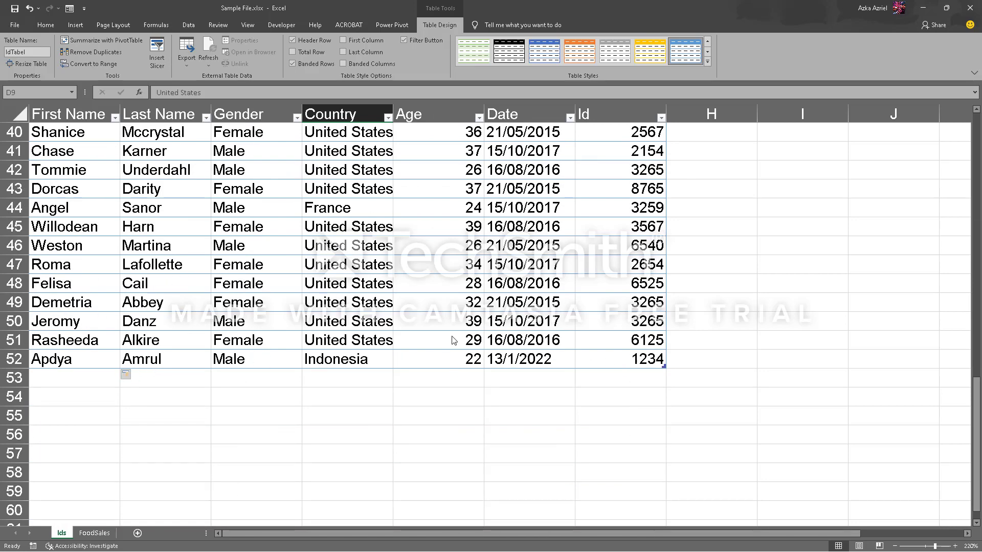
pyautogui.click(596, 361)
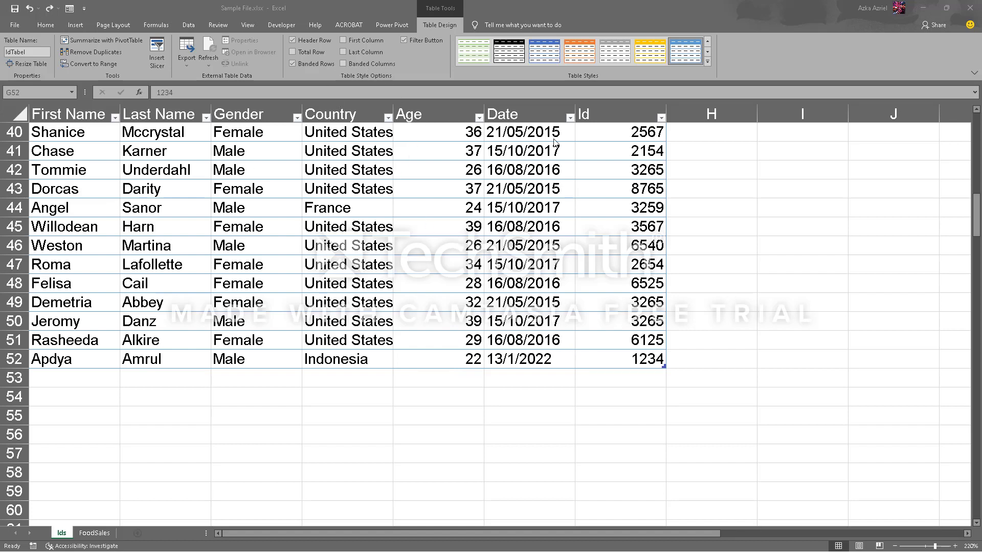
# Step: Set the data validation for all Gender column cells to allow a List
pyautogui.click(255, 102)
pyautogui.scroll(2, 302, 194)
pyautogui.scroll(3, 303, 194)
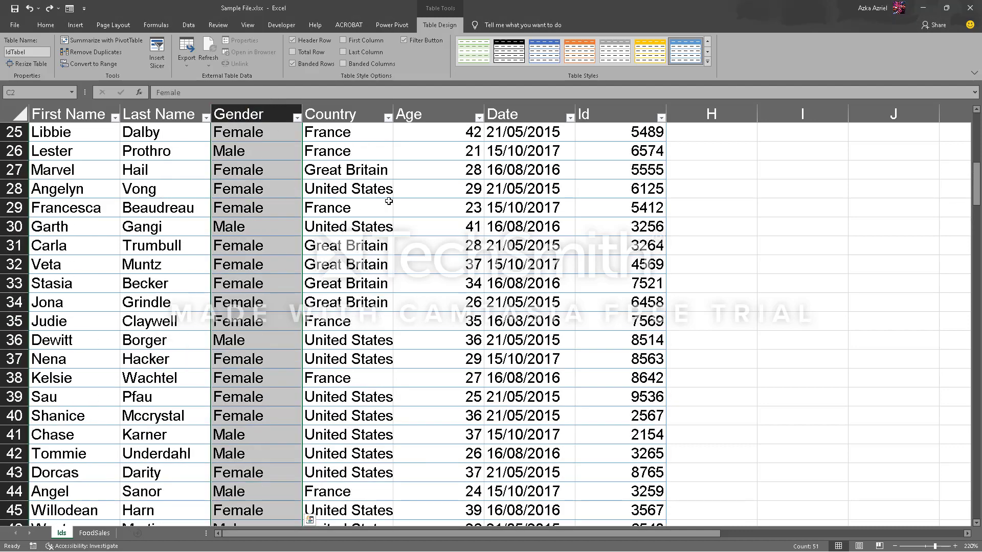
pyautogui.click(189, 24)
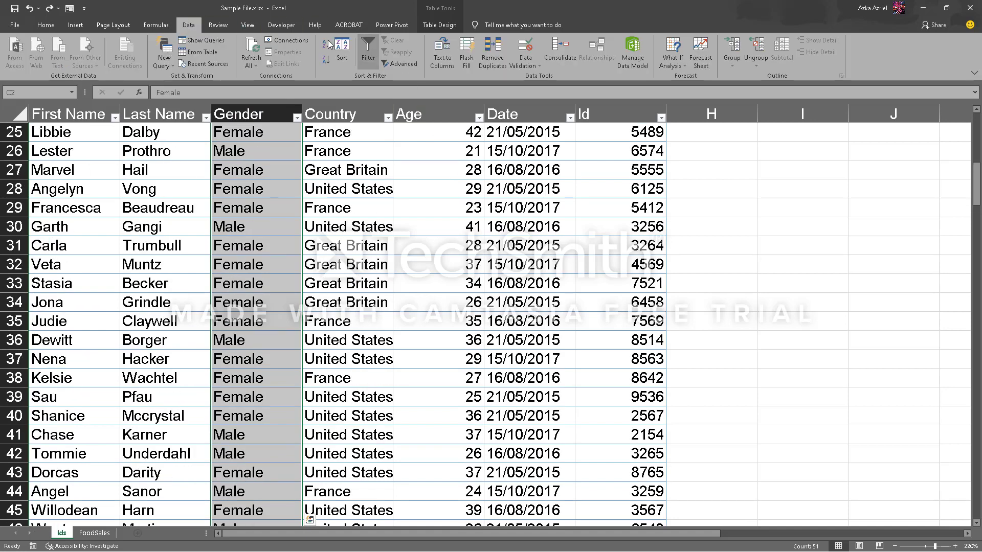
pyautogui.click(525, 46)
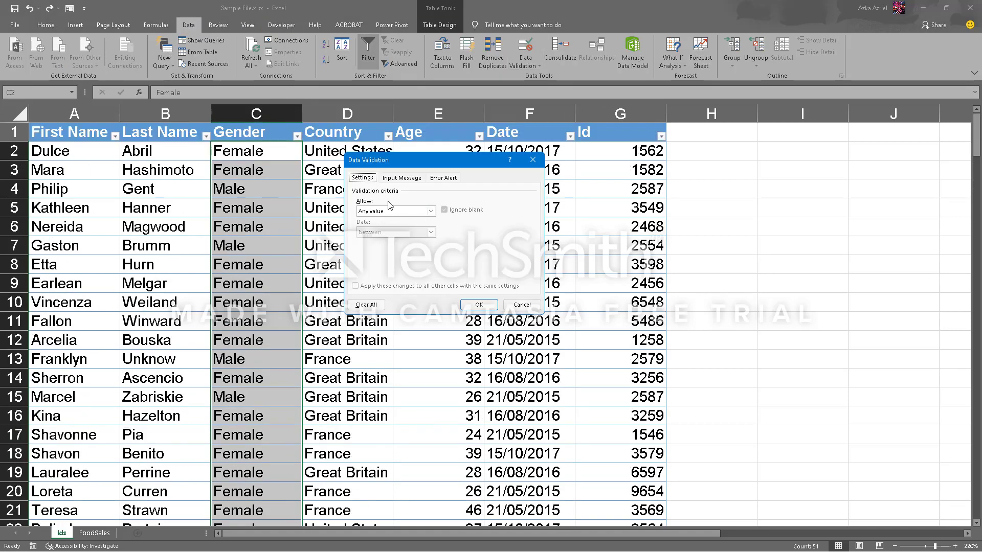
pyautogui.click(431, 211)
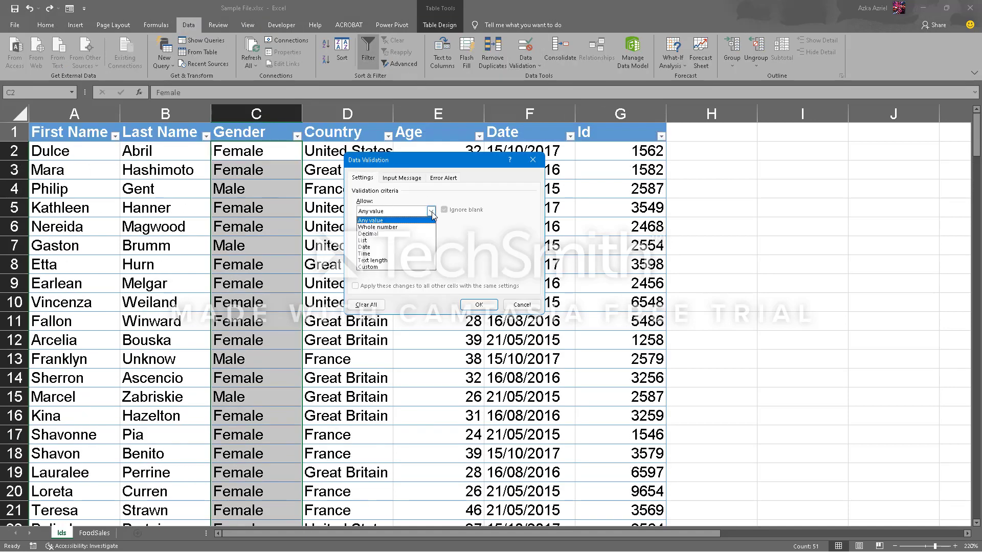
pyautogui.click(385, 240)
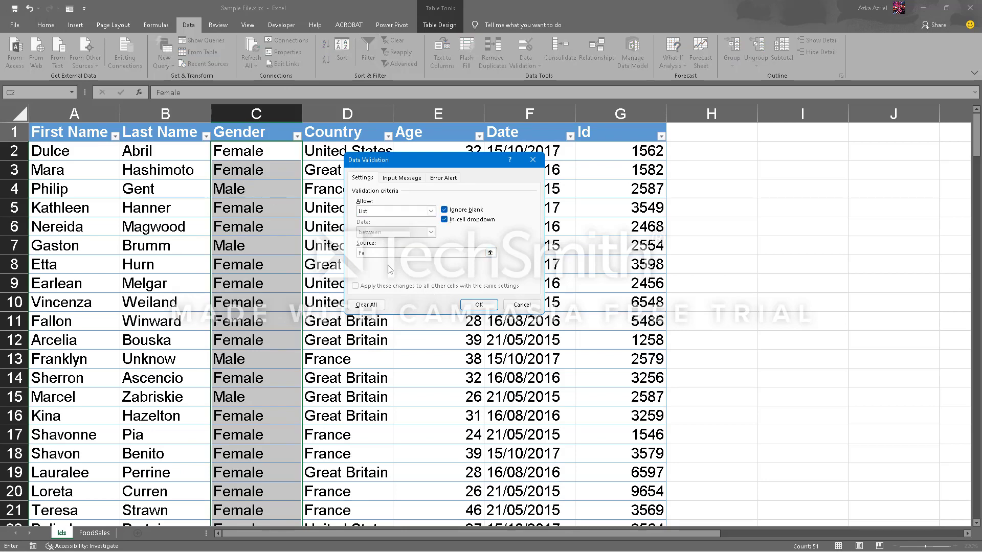
# Step: Enter Female and Male as the Gender list source, apply the validation, and check the drop-down in cell C2
pyautogui.write('Female,')
pyautogui.hotkey('shift', 'space')
pyautogui.write('Ma')
pyautogui.press('BackSpace')
pyautogui.press('BackSpace')
pyautogui.press('BackSpace')
pyautogui.press('BackSpace')
pyautogui.press('BackSpace')
pyautogui.press('BackSpace')
pyautogui.press('BackSpace')
pyautogui.press('BackSpace')
pyautogui.click(479, 305)
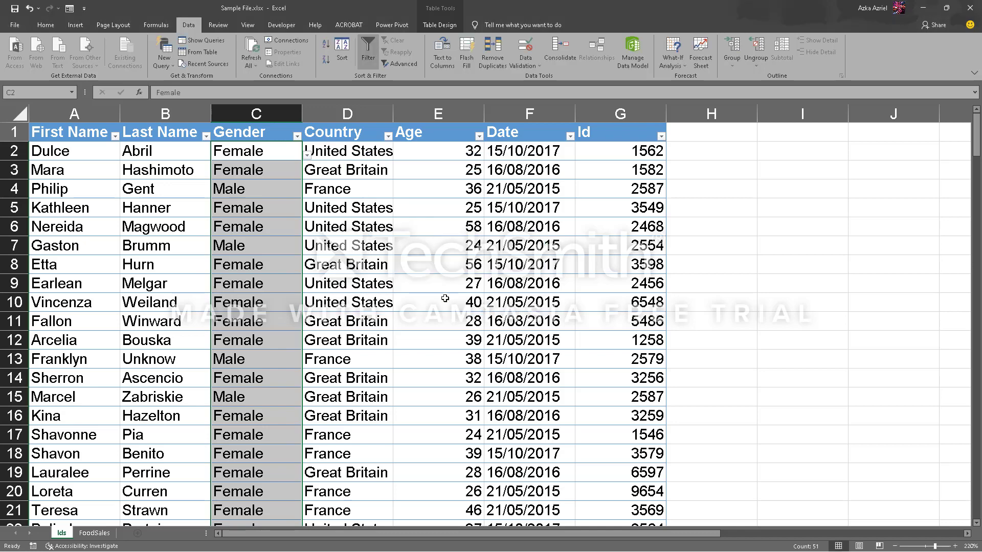
pyautogui.click(285, 152)
pyautogui.click(307, 153)
pyautogui.press('Escape')
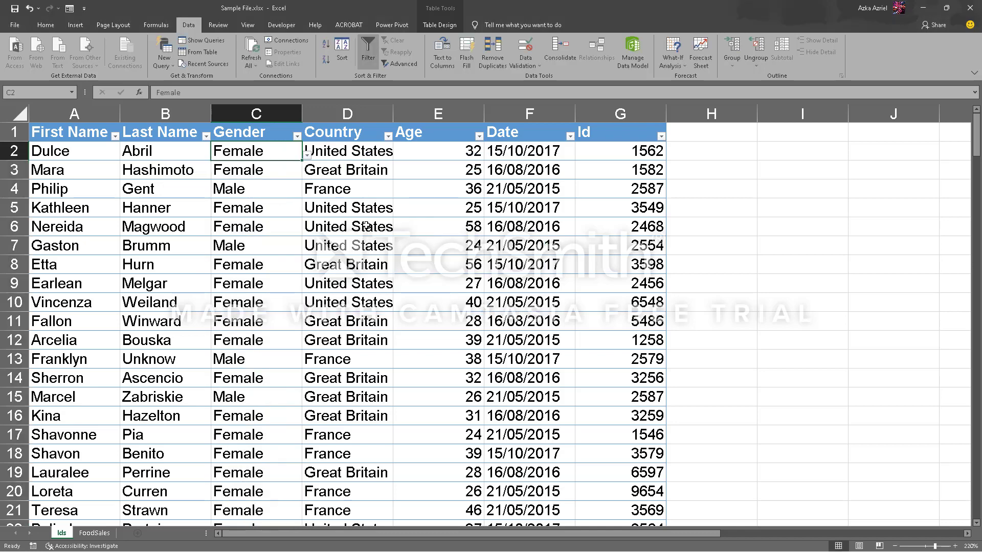
# Step: Set the data validation for all Country column cells to allow a List
pyautogui.click(351, 127)
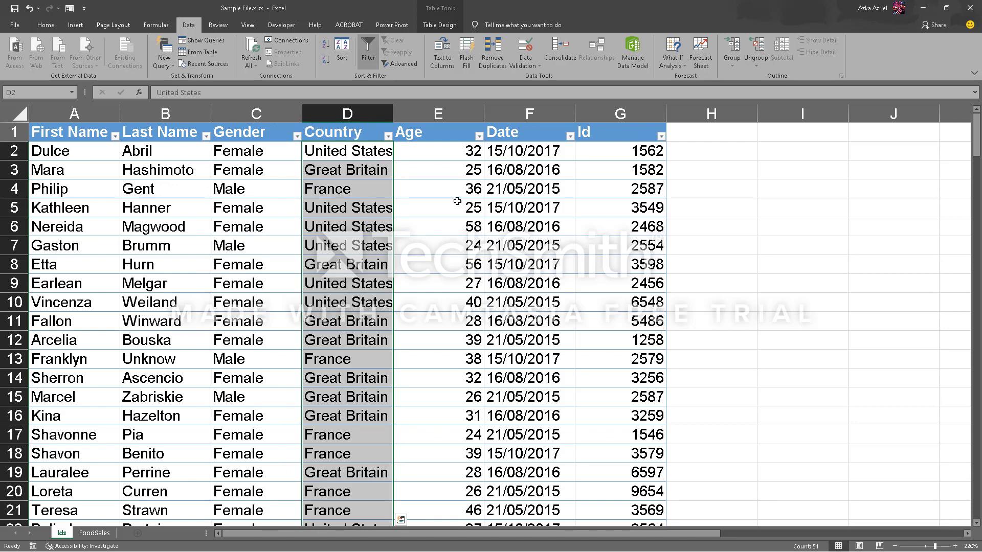
pyautogui.click(527, 50)
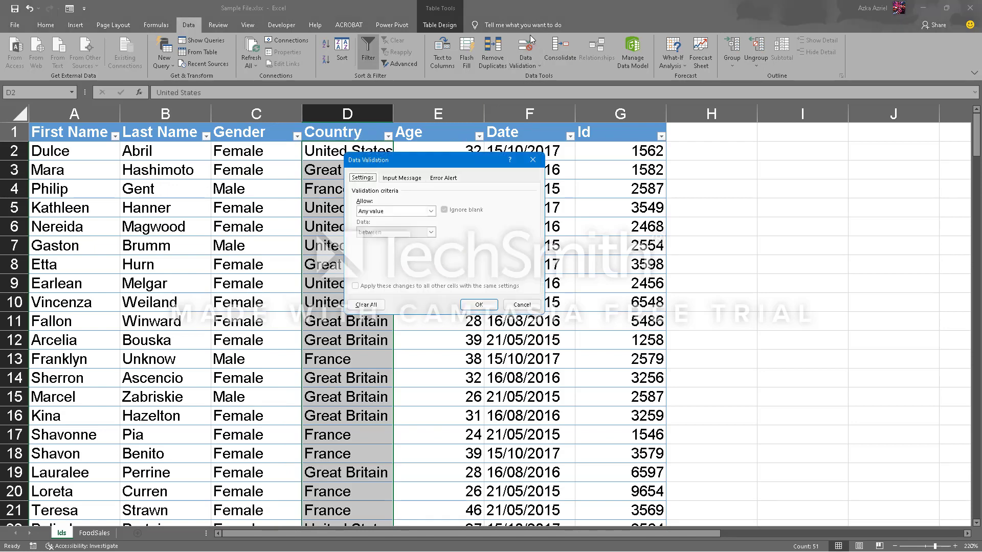
pyautogui.click(430, 211)
pyautogui.click(411, 241)
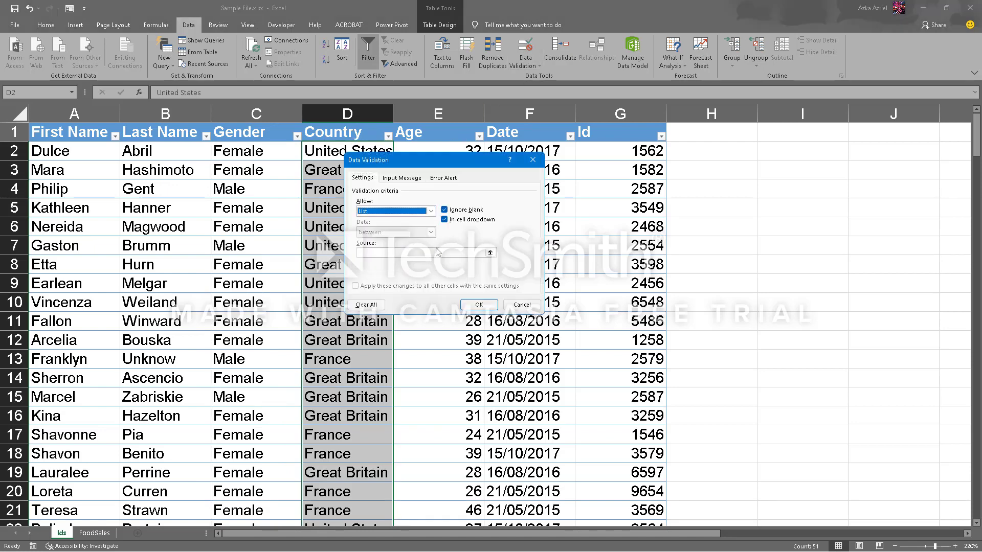
# Step: Use the country names in L2:L198 as the list source and apply the Country validation
pyautogui.click(437, 252)
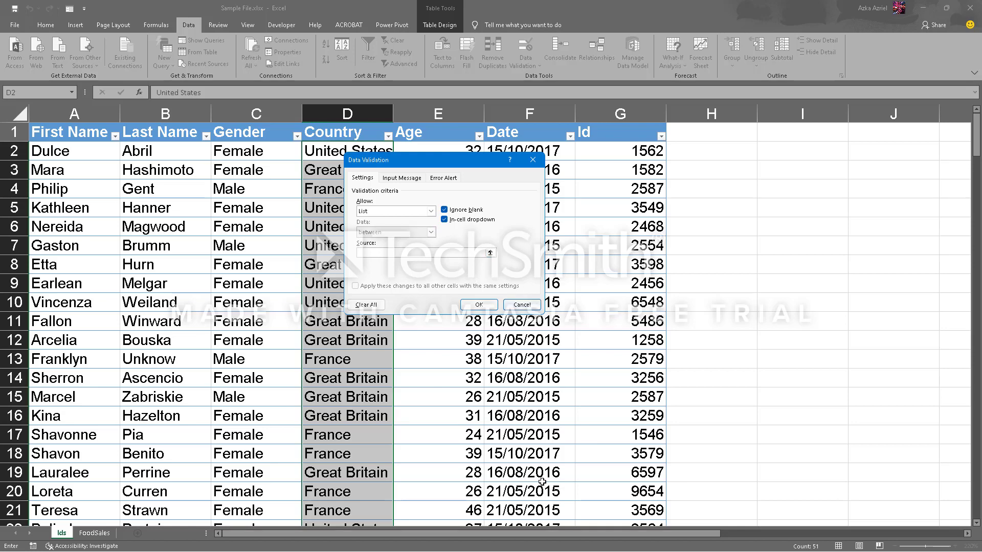
pyautogui.moveTo(533, 533); pyautogui.dragTo(689, 527)
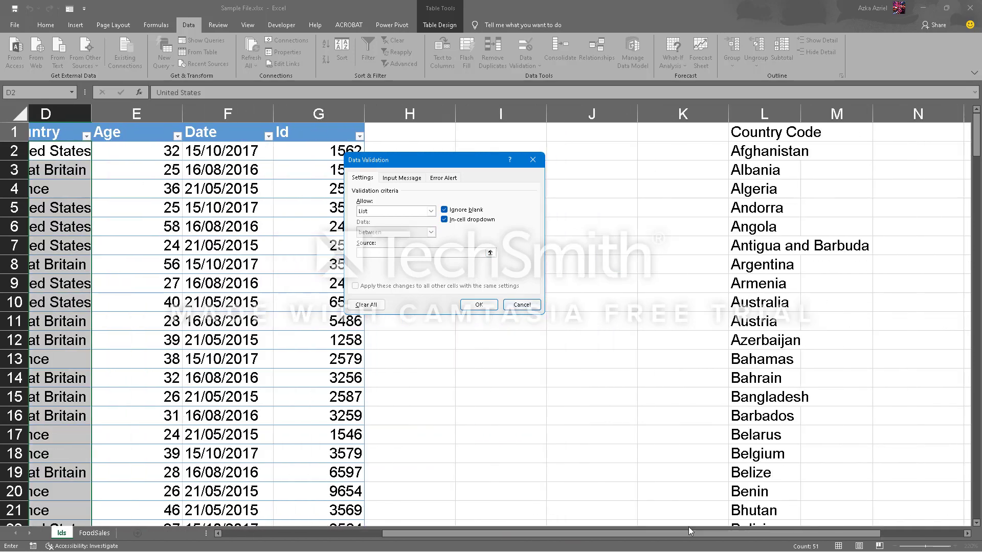
pyautogui.click(760, 149)
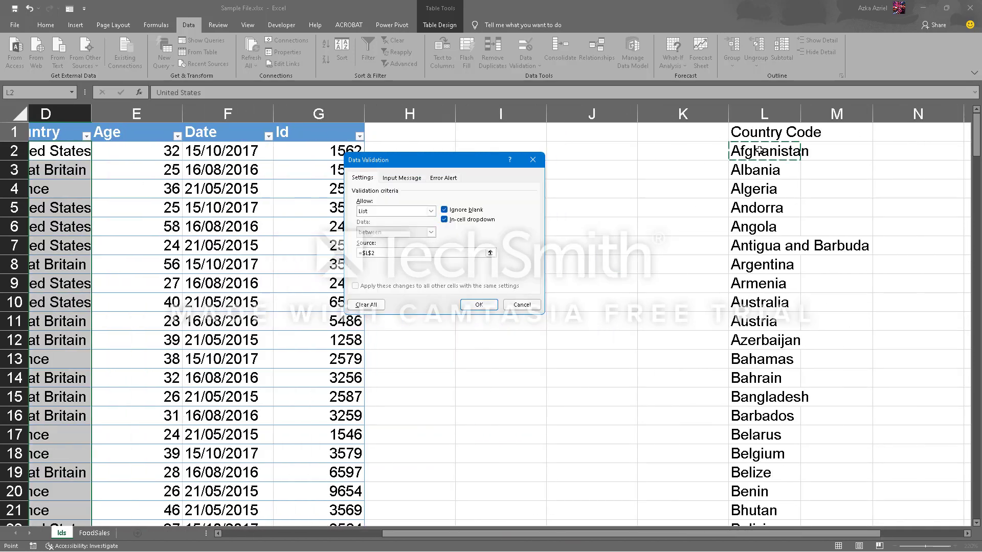
pyautogui.hotkey('shift', 'Down')
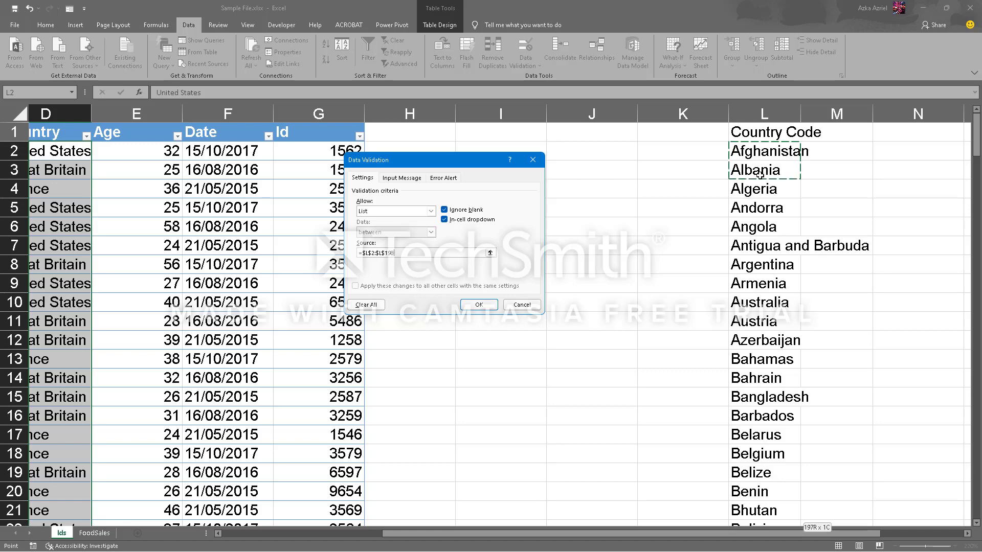
pyautogui.hotkey('ctrl', 'shift', 'Down')
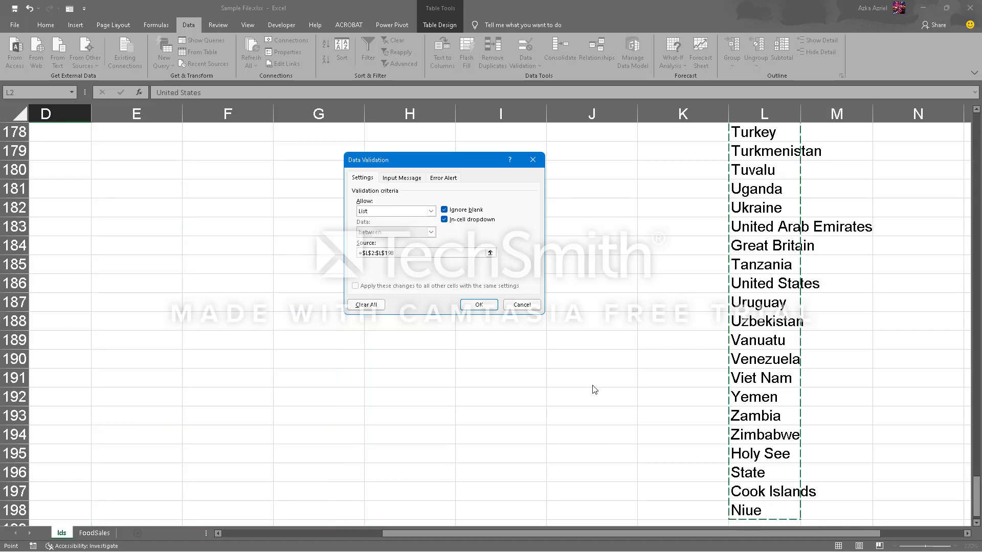
pyautogui.click(479, 305)
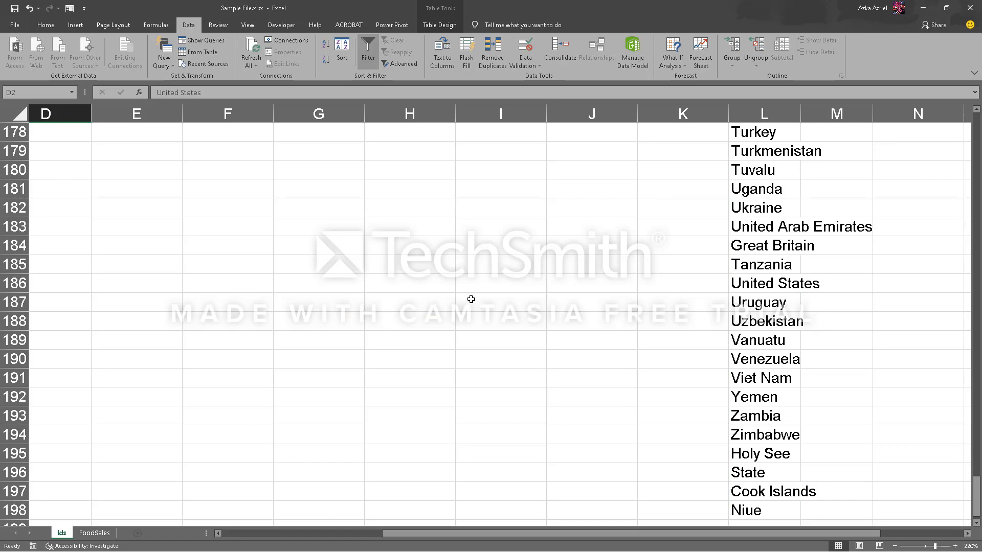
# Step: Test the Country drop-down in cell D2 by choosing Venezuela, reopen the list, and undo the change
pyautogui.scroll(15, 471, 300)
pyautogui.hotkey('ctrl', 'Home')
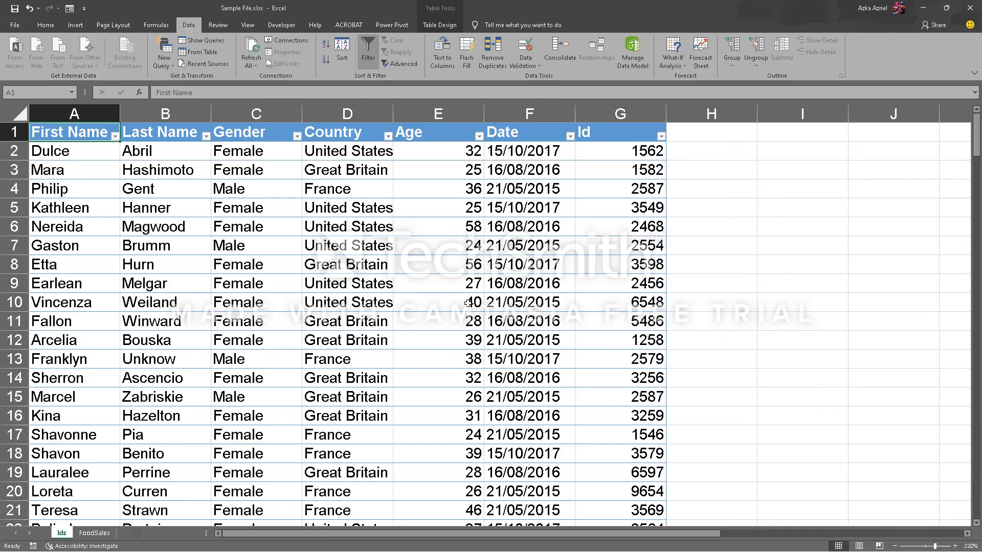
pyautogui.click(341, 153)
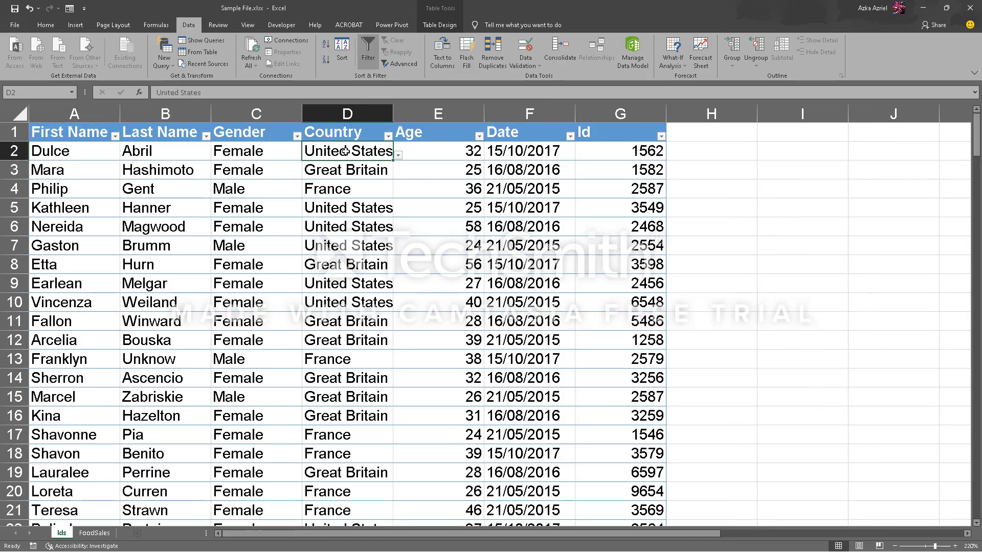
pyautogui.click(401, 155)
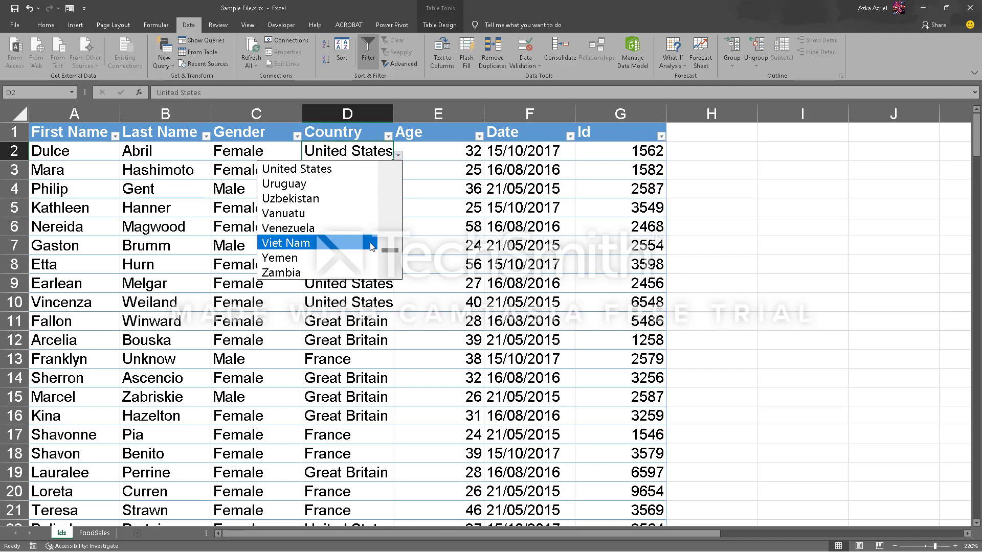
pyautogui.click(348, 230)
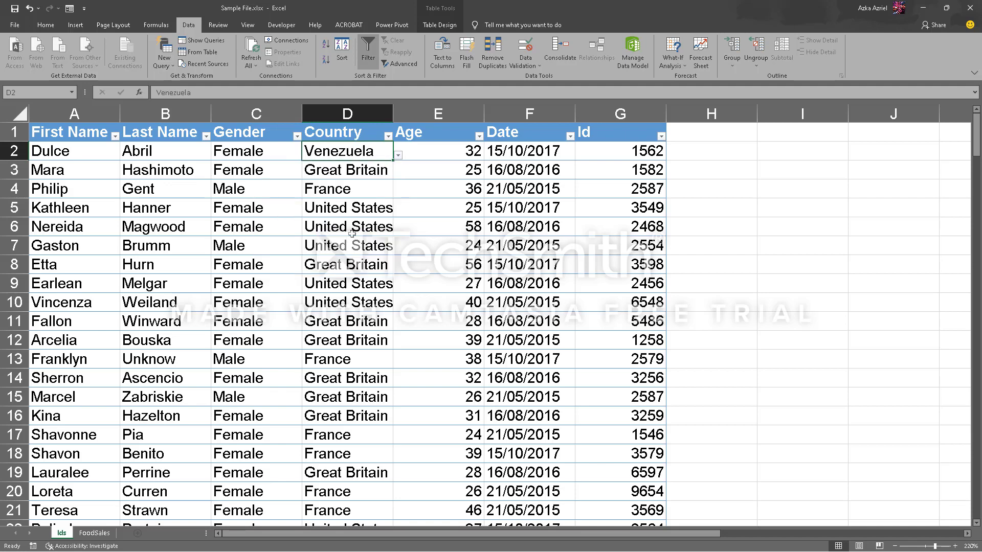
pyautogui.click(399, 156)
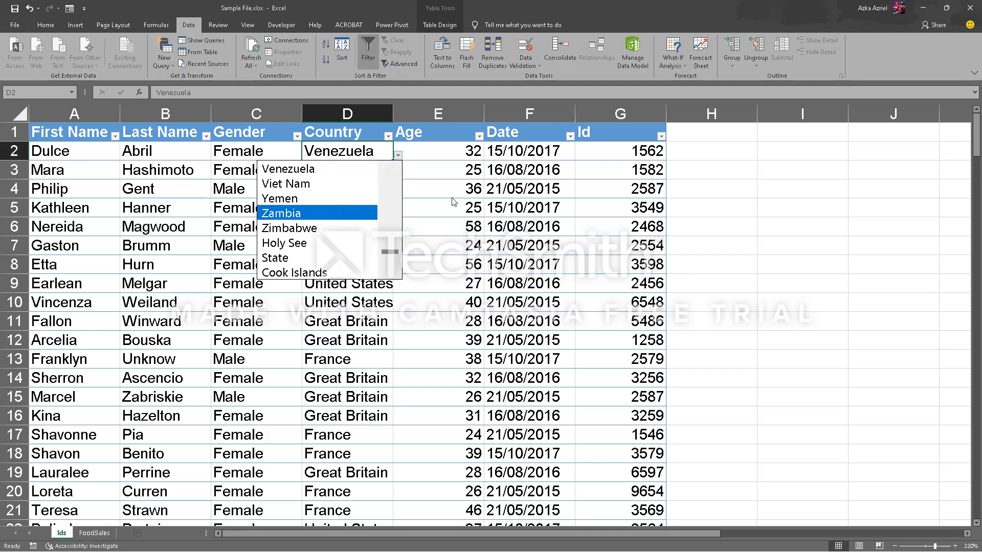
pyautogui.press('Escape')
pyautogui.hotkey('ctrl', 'z')
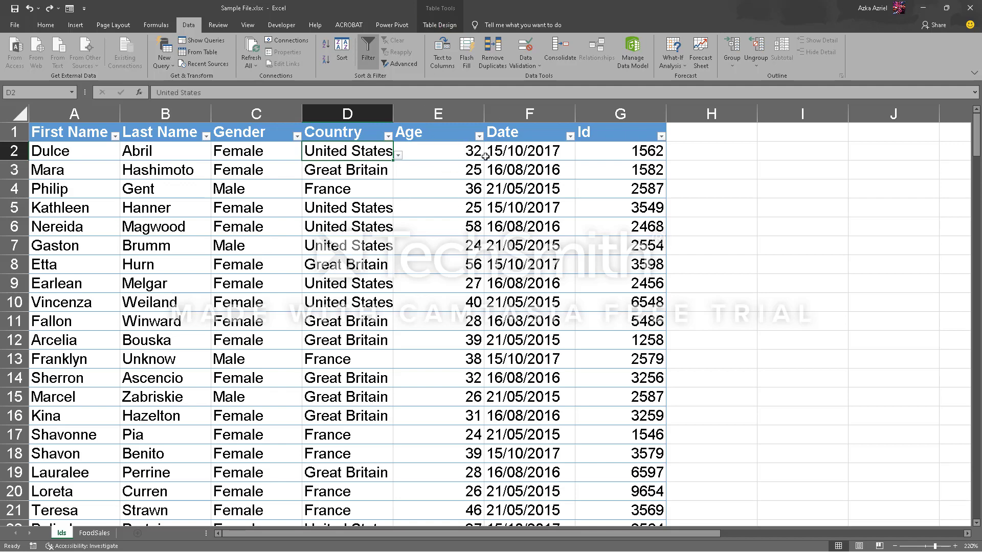
# Step: Restrict all Age column cells to Decimal values between a minimum and a maximum through data validation
pyautogui.click(454, 138)
pyautogui.click(461, 150)
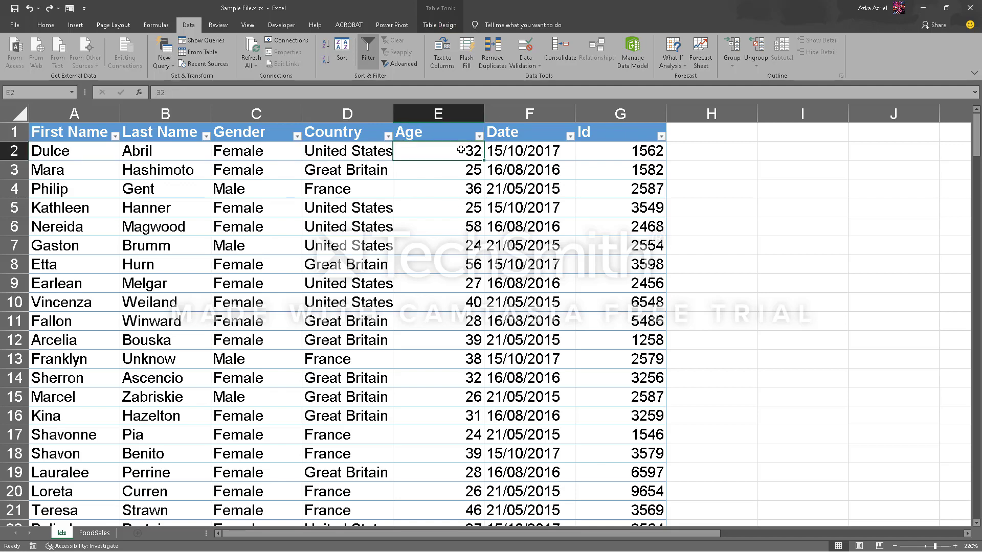
pyautogui.click(464, 122)
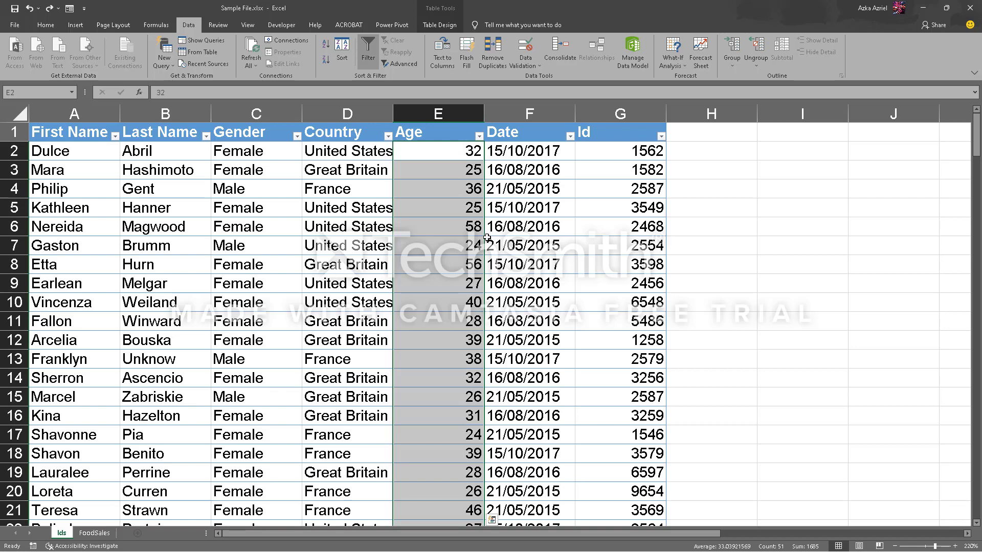
pyautogui.click(526, 60)
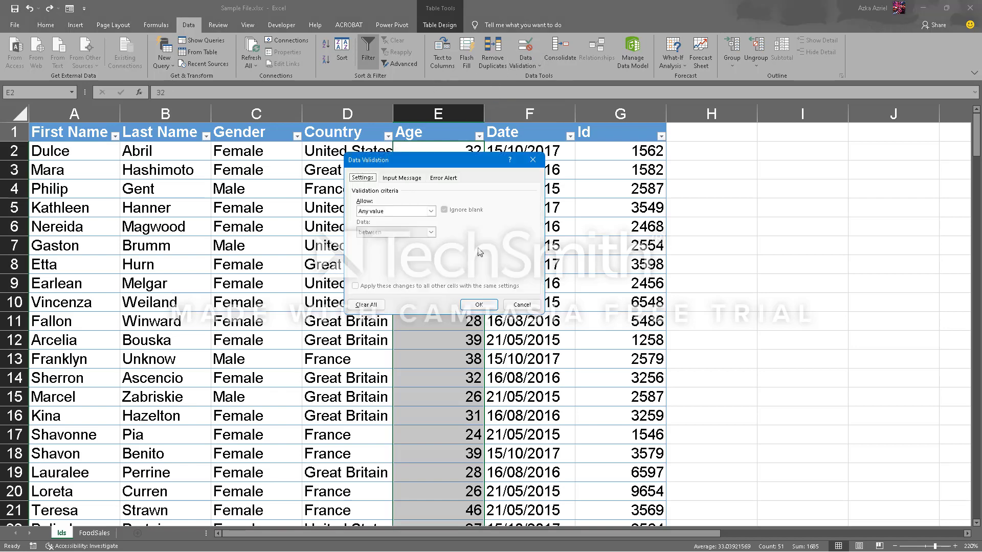
pyautogui.click(415, 211)
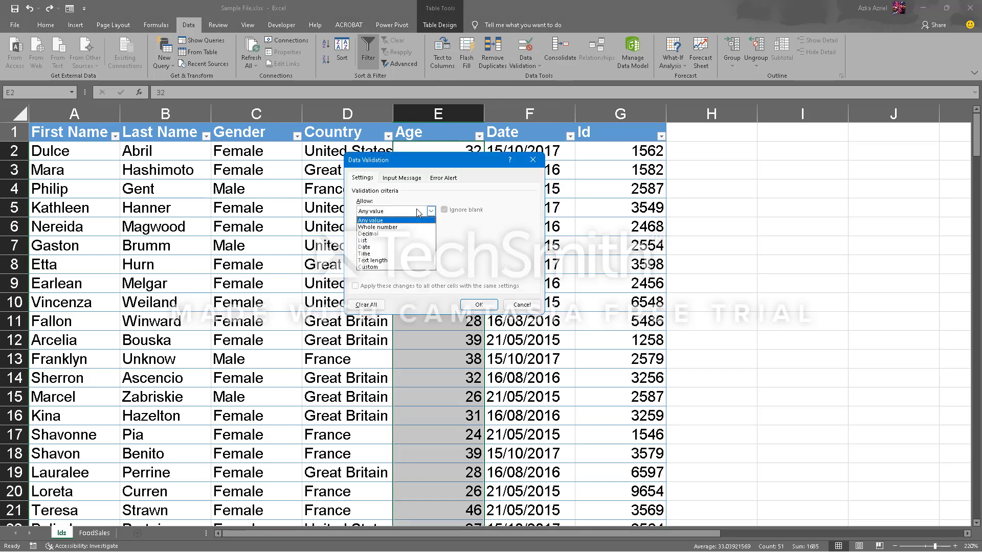
pyautogui.click(406, 239)
pyautogui.click(410, 254)
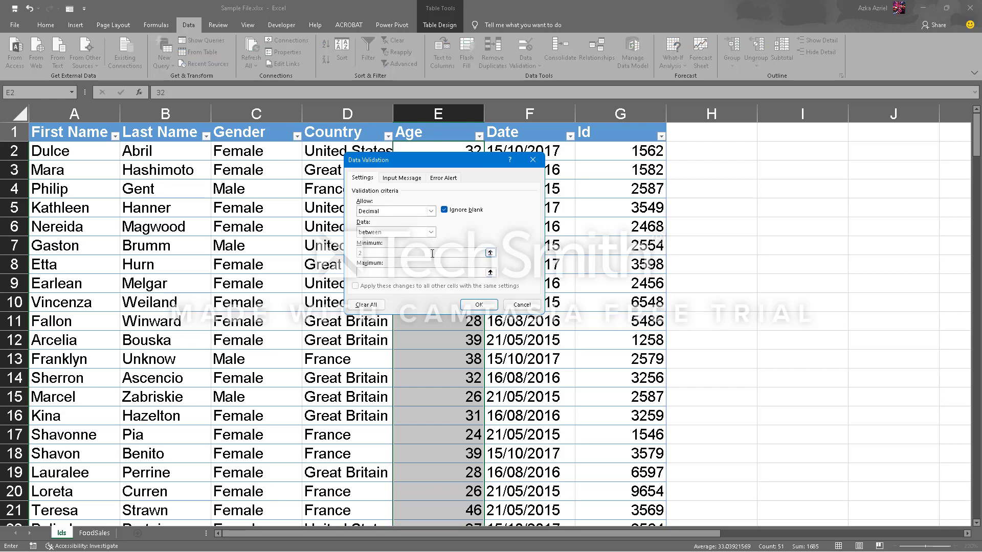
pyautogui.click(420, 273)
pyautogui.click(476, 304)
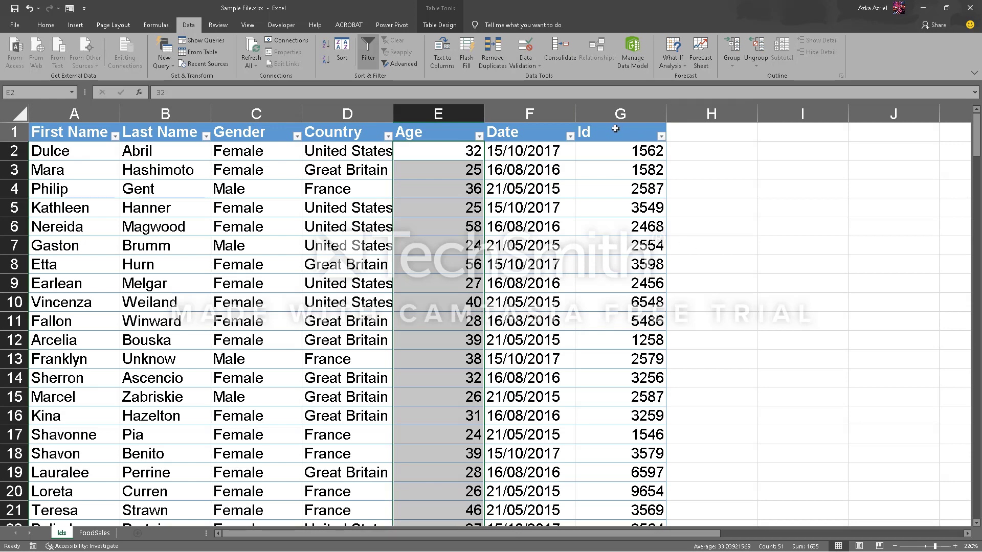
# Step: Apply data validation to the whole Id column G, allowing Decimal values between a minimum and a maximum
pyautogui.click(621, 113)
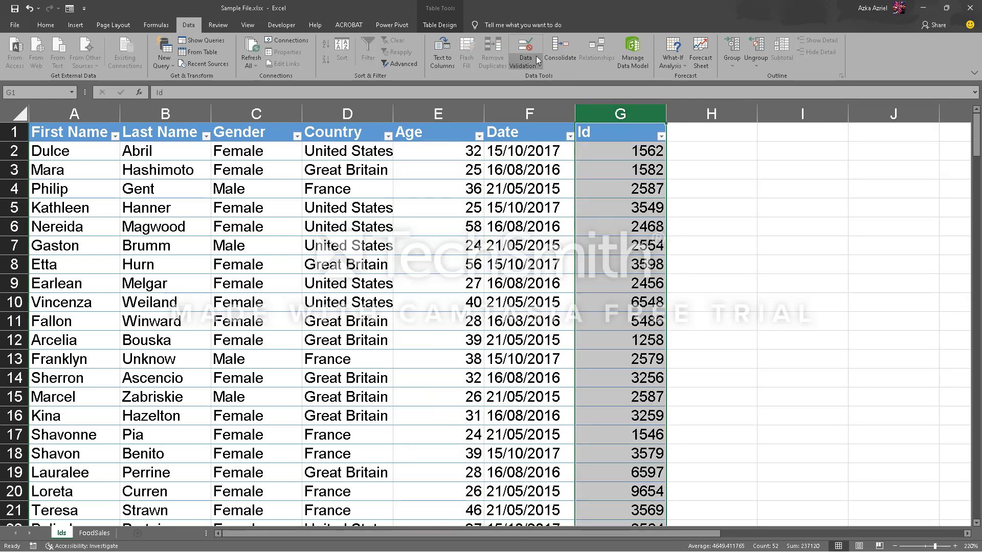
pyautogui.click(536, 56)
pyautogui.click(431, 211)
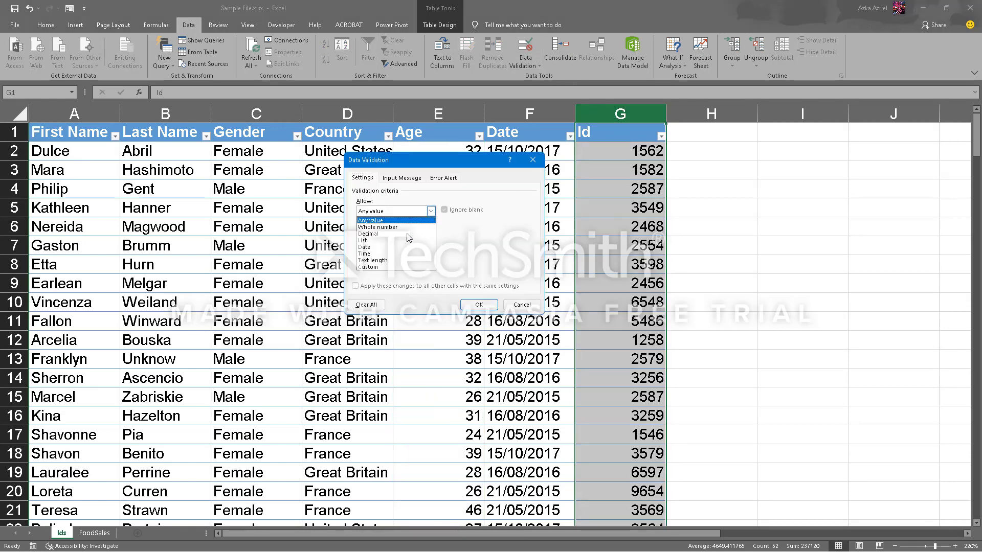
pyautogui.click(405, 236)
pyautogui.click(416, 252)
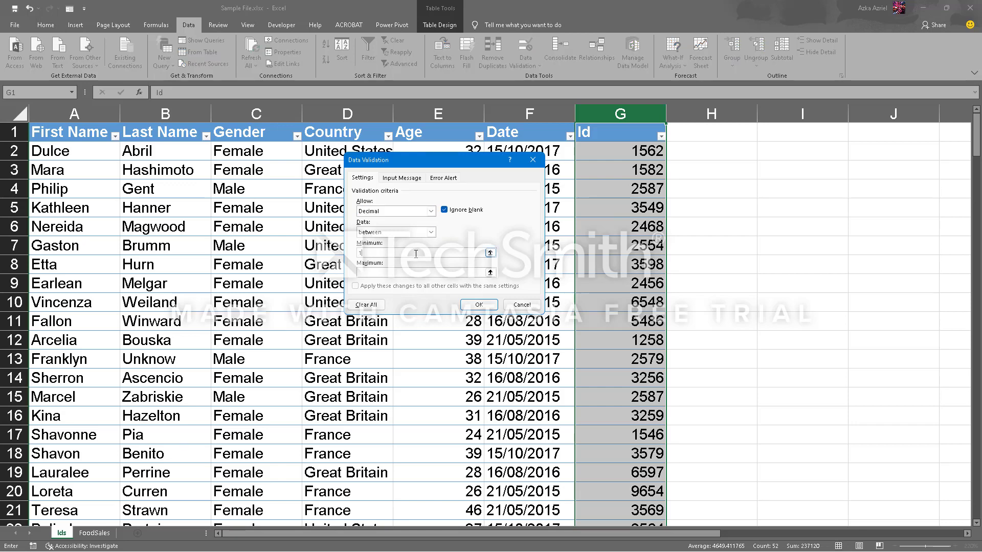
pyautogui.click(412, 275)
pyautogui.click(479, 304)
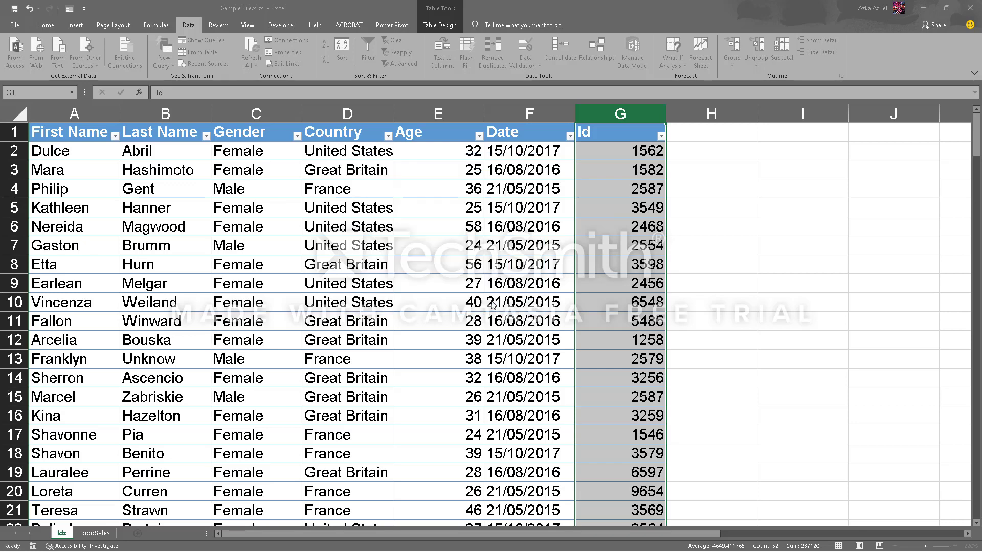
# Step: Test the Age validation by entering 123 in cell E53, directly below the last table record
pyautogui.scroll(-6, 562, 323)
pyautogui.scroll(-11, 562, 324)
pyautogui.scroll(3, 533, 323)
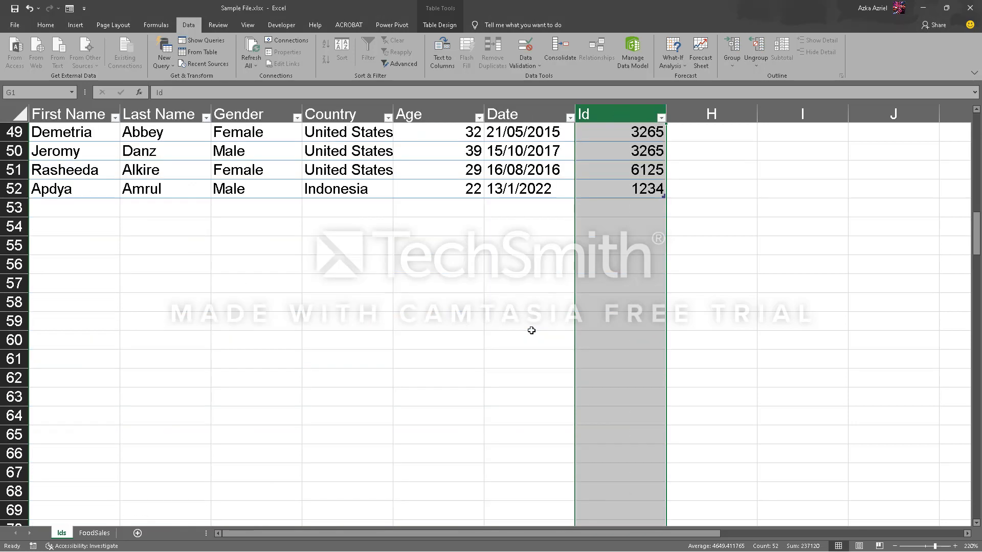
pyautogui.click(466, 321)
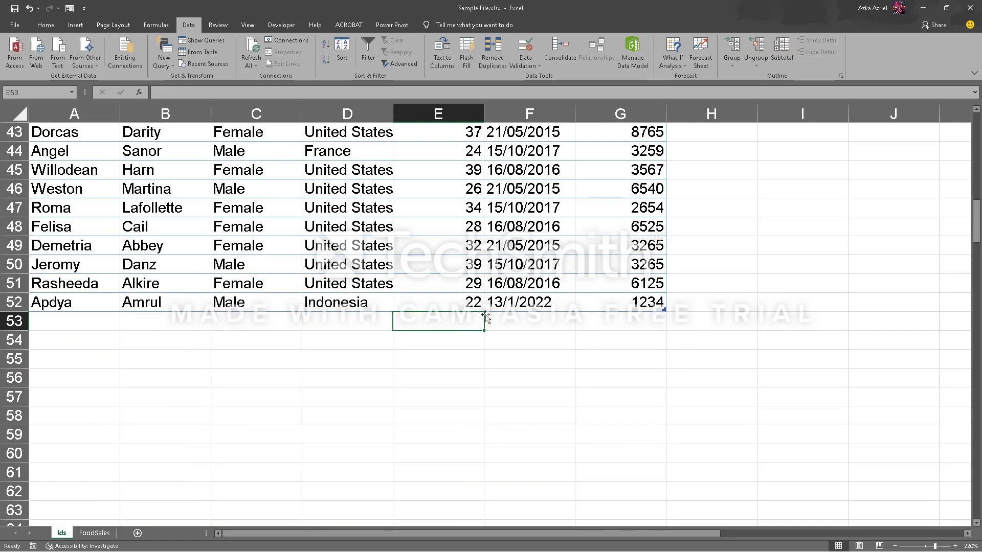
pyautogui.click(583, 319)
pyautogui.scroll(4, 581, 316)
pyautogui.scroll(-3, 581, 316)
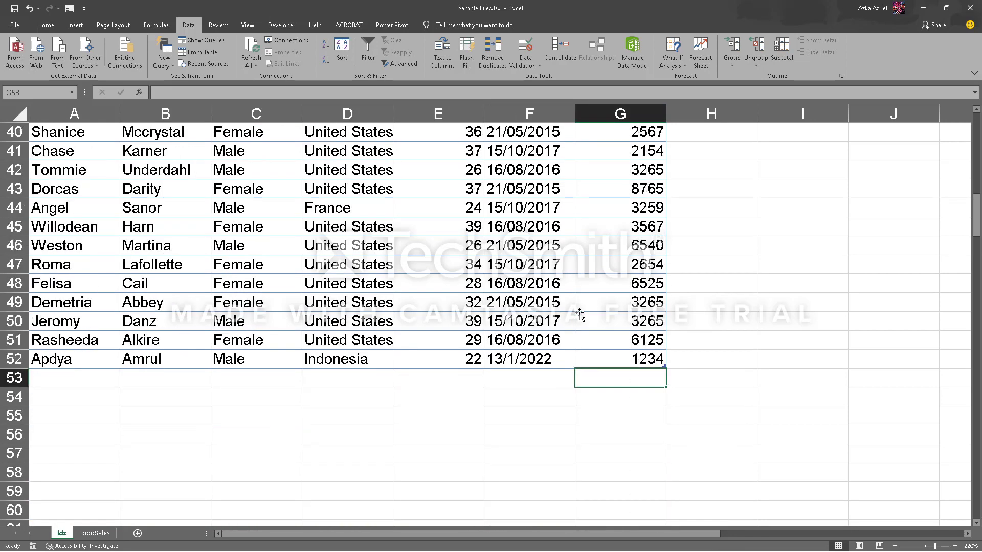
pyautogui.click(473, 356)
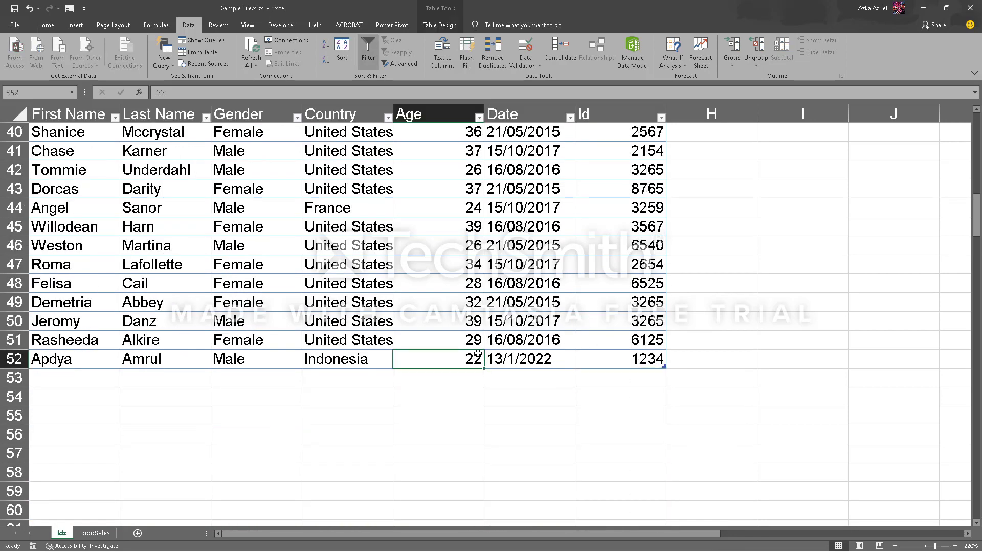
pyautogui.click(481, 375)
pyautogui.scroll(-1, 484, 366)
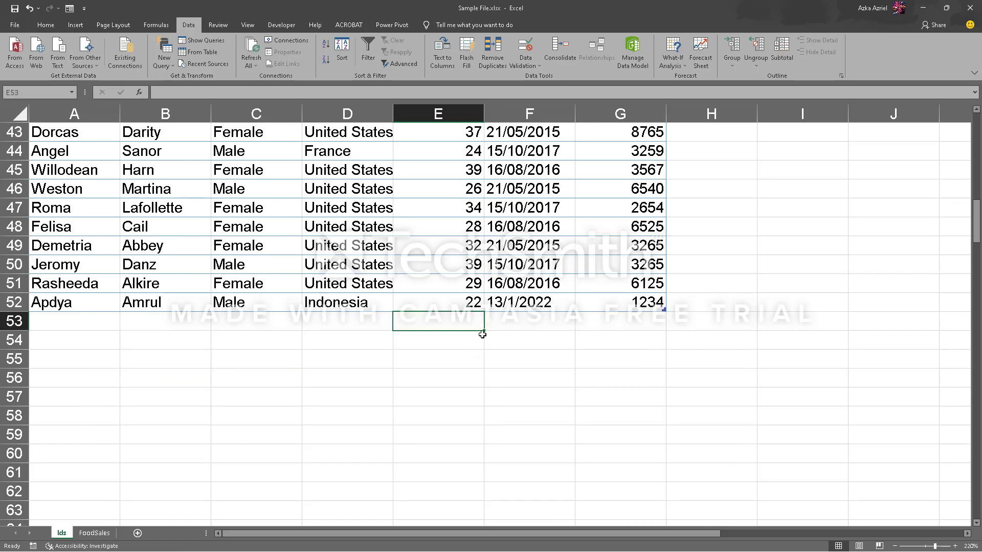
pyautogui.write('123')
pyautogui.press('Return')
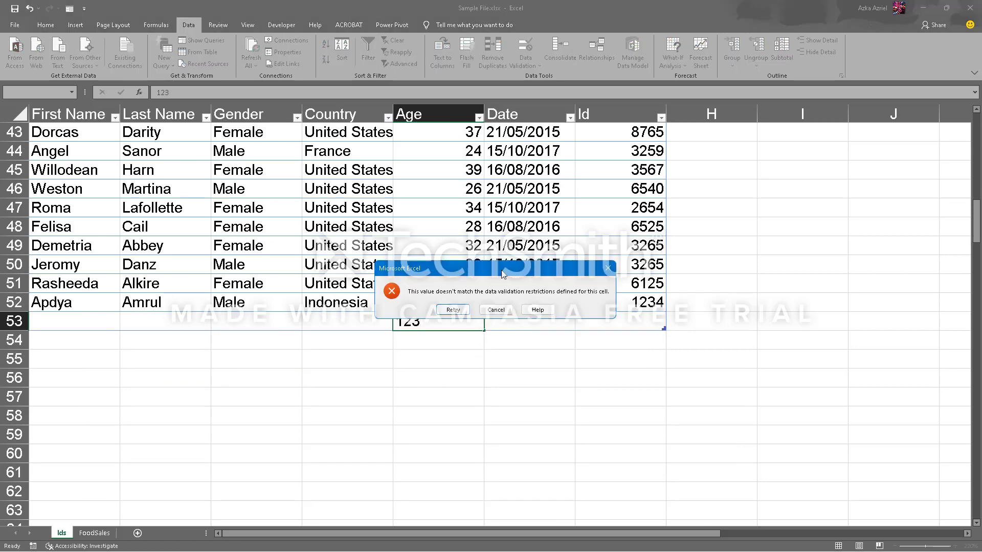
# Step: Retry the age entry in cell E53 with the value 21
pyautogui.click(452, 310)
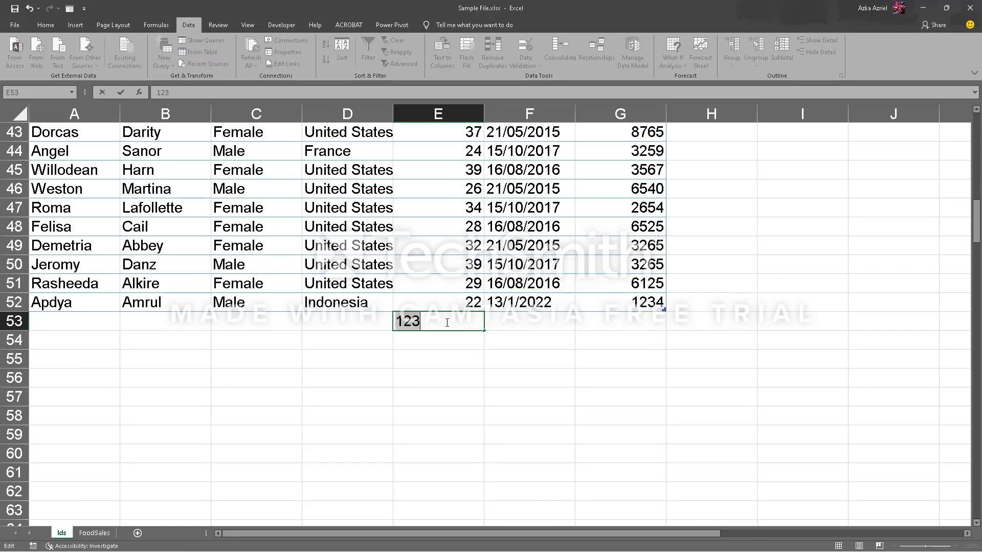
pyautogui.write('21')
pyautogui.press('Return')
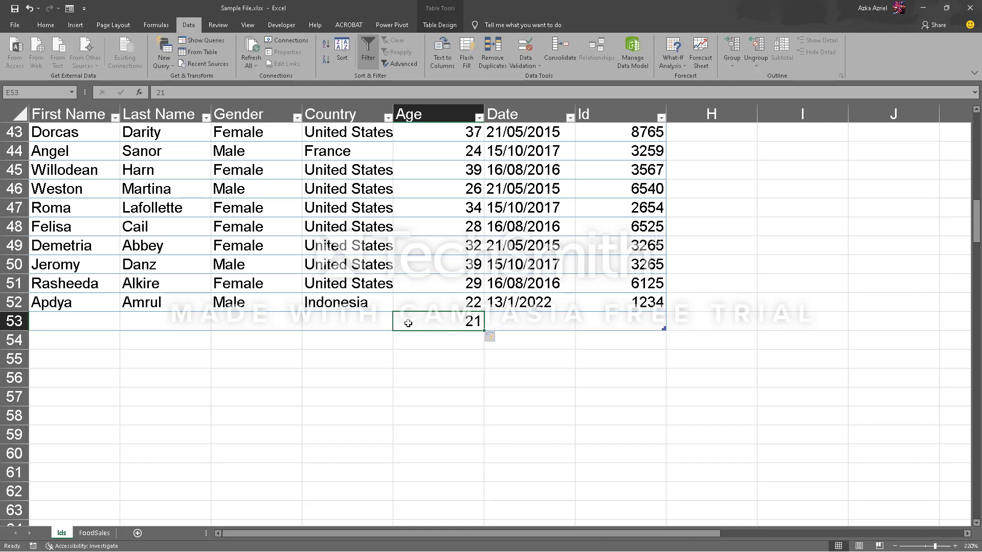
# Step: Test the Id validation by entering a five-digit number in cell G53, and choose to retry the entry
pyautogui.click(625, 315)
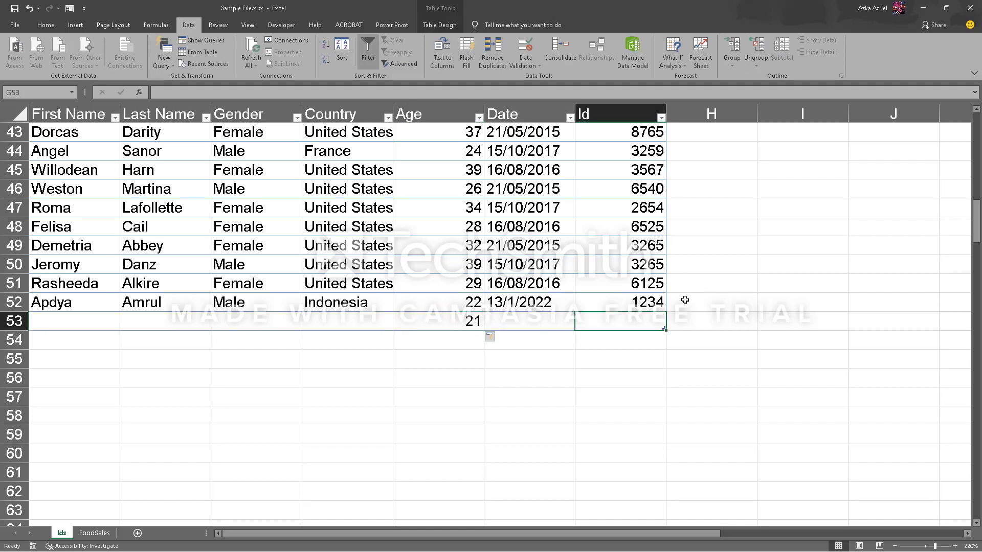
pyautogui.write('12345')
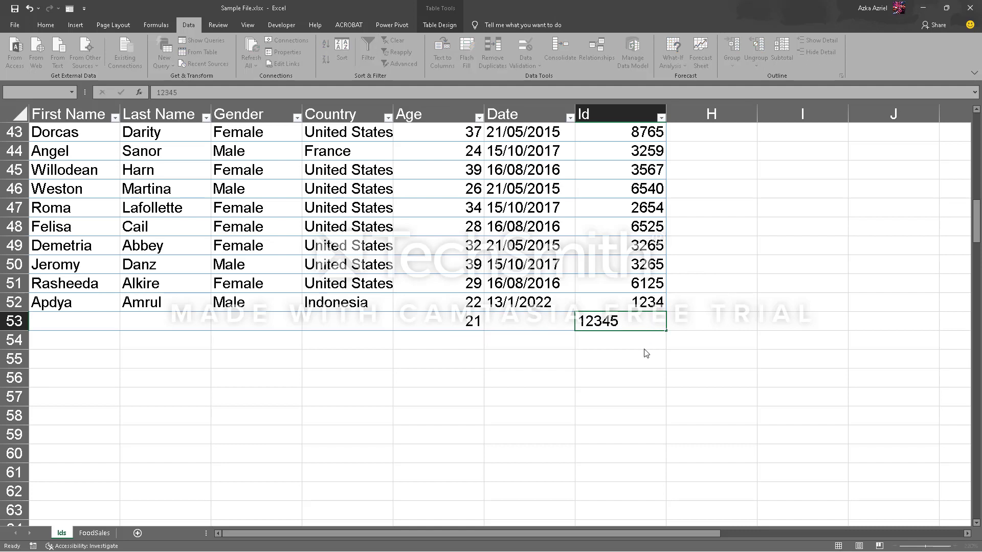
pyautogui.press('Return')
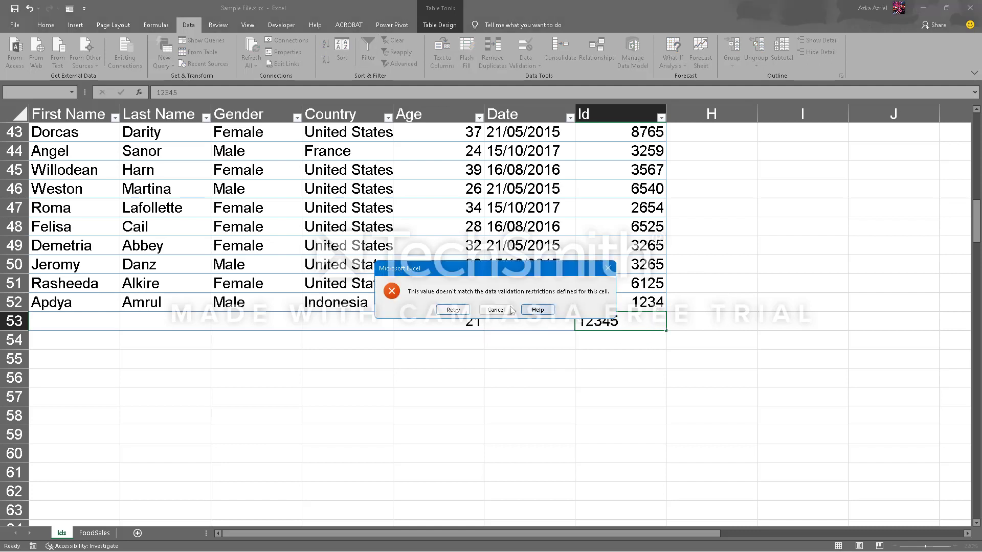
pyautogui.click(455, 311)
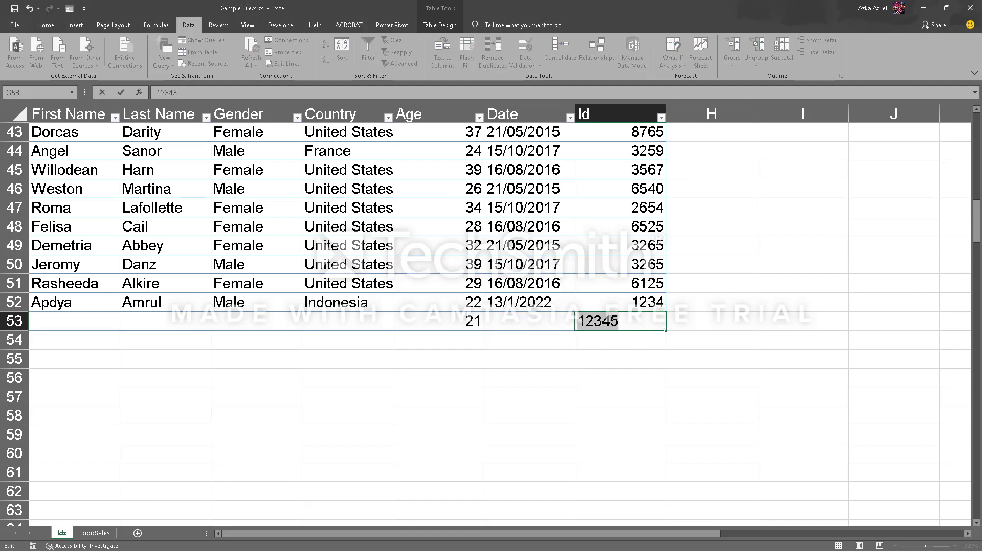
# Step: Clear the test entries from the Id and Age cells in row 53
pyautogui.press('BackSpace')
pyautogui.click(478, 321)
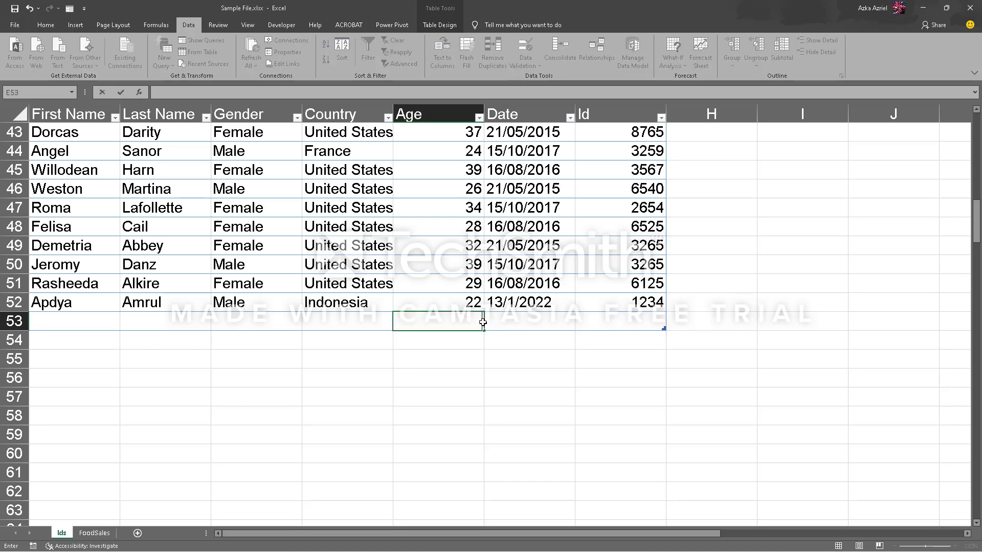
pyautogui.click(540, 291)
pyautogui.click(460, 302)
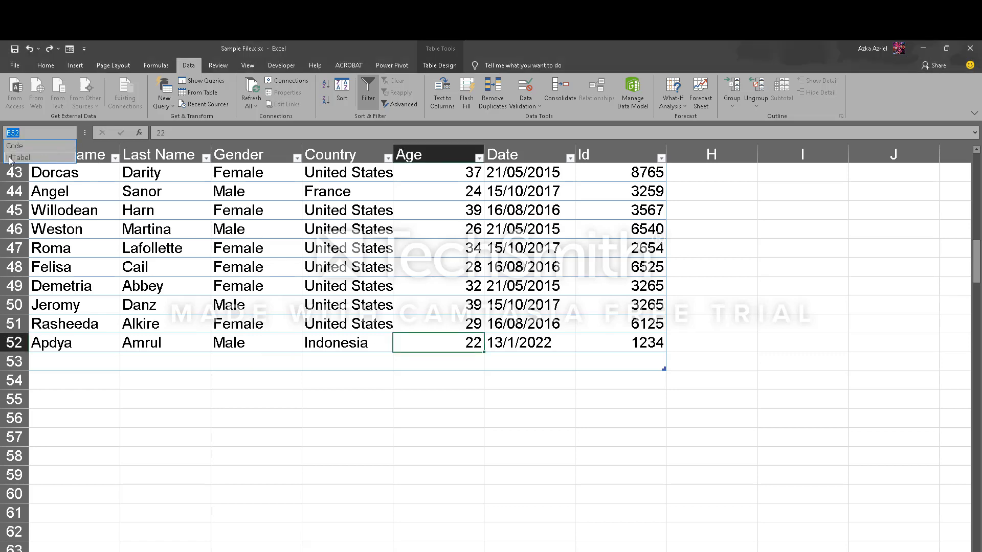
# Step: Select the named range IdTabel and set up a custom sort by Country, from A to Z
pyautogui.click(35, 150)
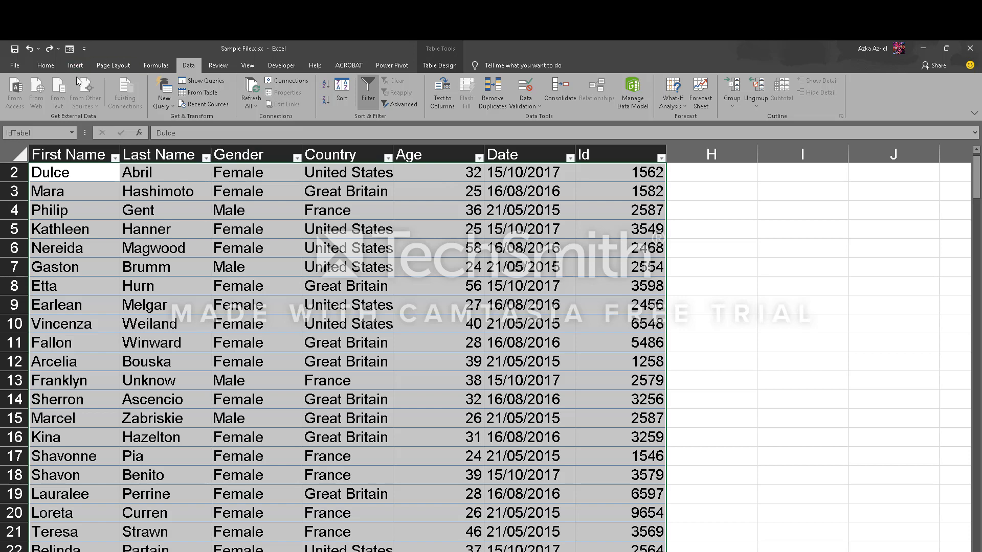
pyautogui.click(46, 66)
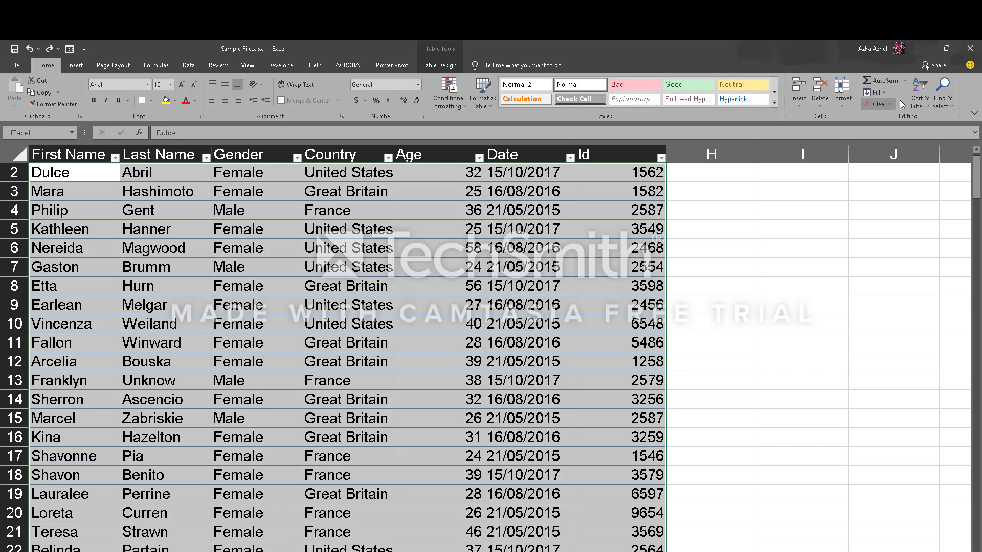
pyautogui.click(921, 100)
pyautogui.click(934, 143)
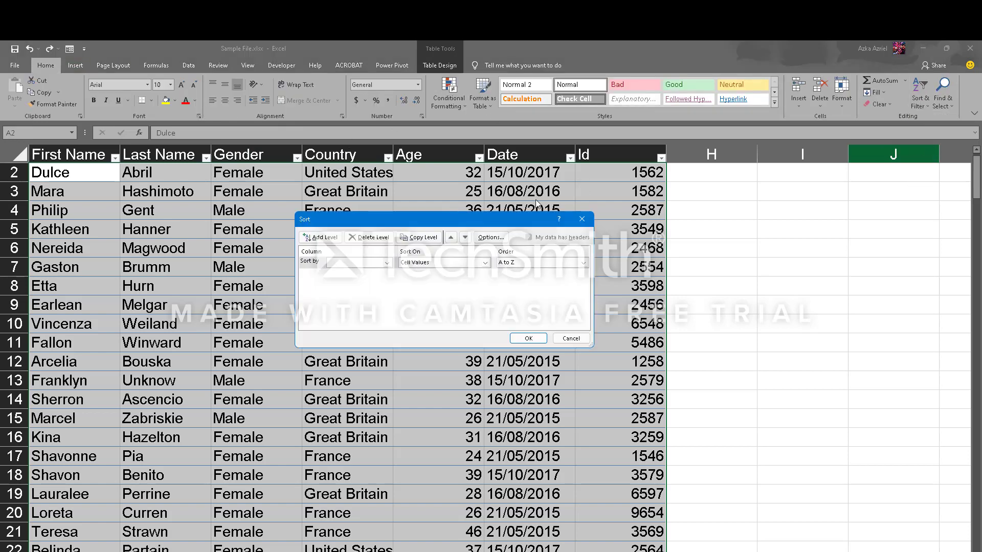
pyautogui.click(387, 263)
pyautogui.click(348, 292)
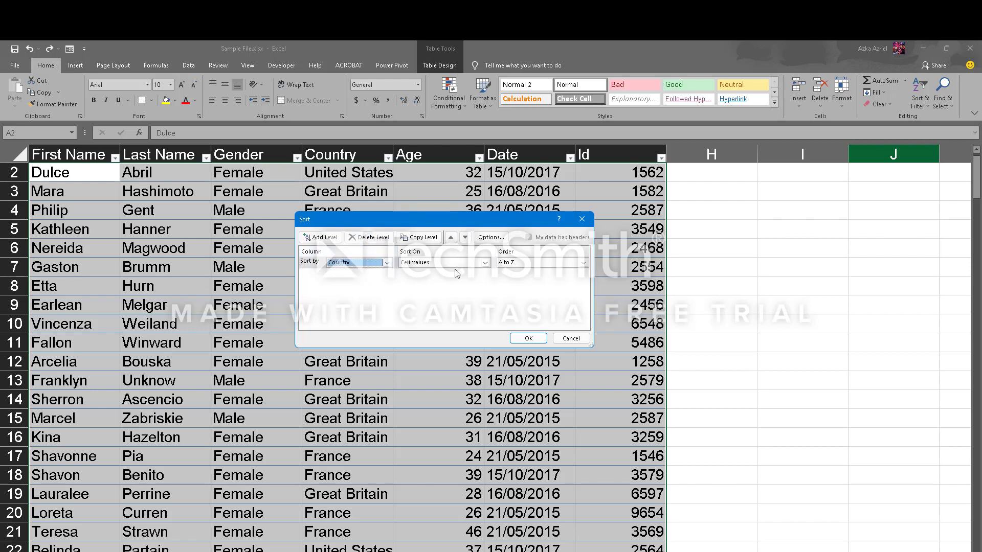
# Step: Add a second sort level by Age, Smallest to Largest, apply the sort and check the sorted rows
pyautogui.click(320, 237)
pyautogui.click(387, 274)
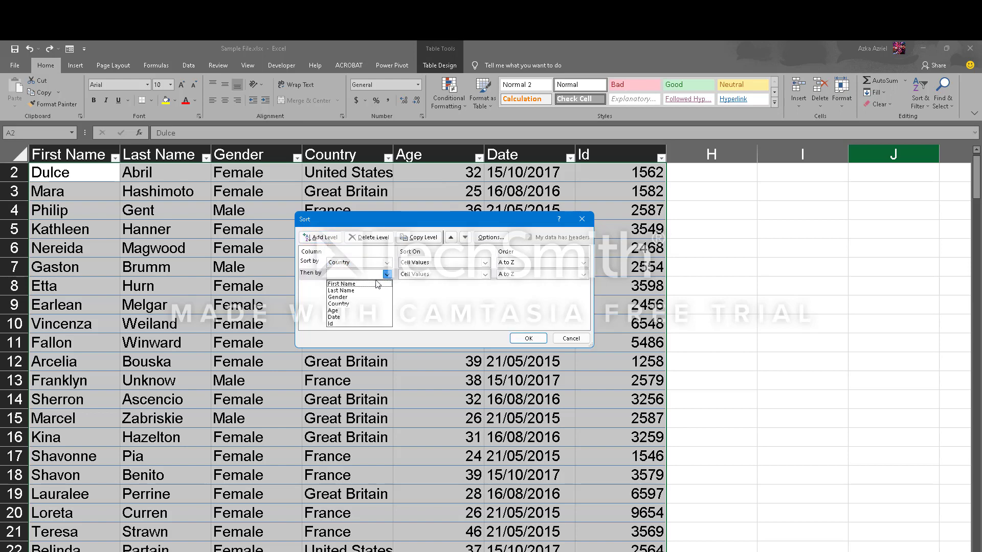
pyautogui.click(366, 311)
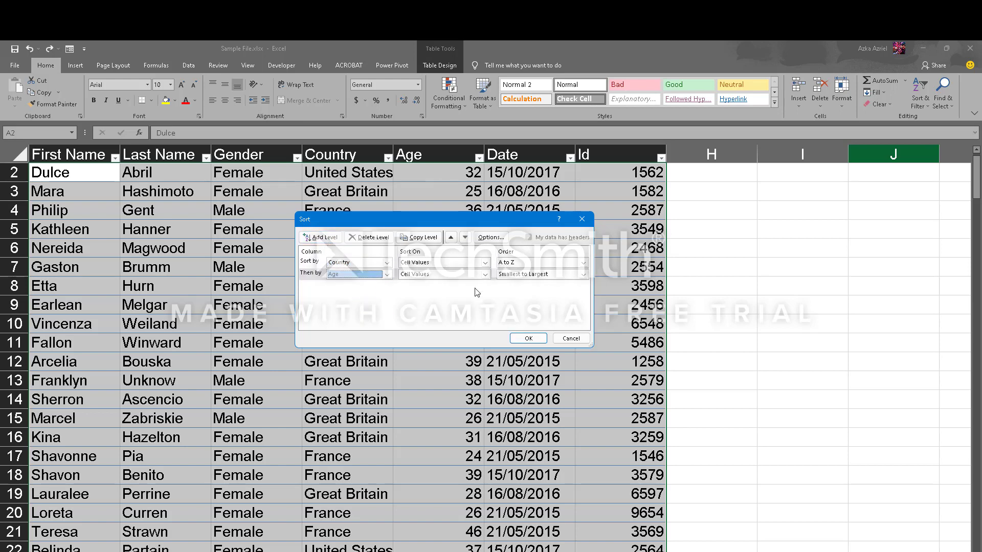
pyautogui.click(529, 338)
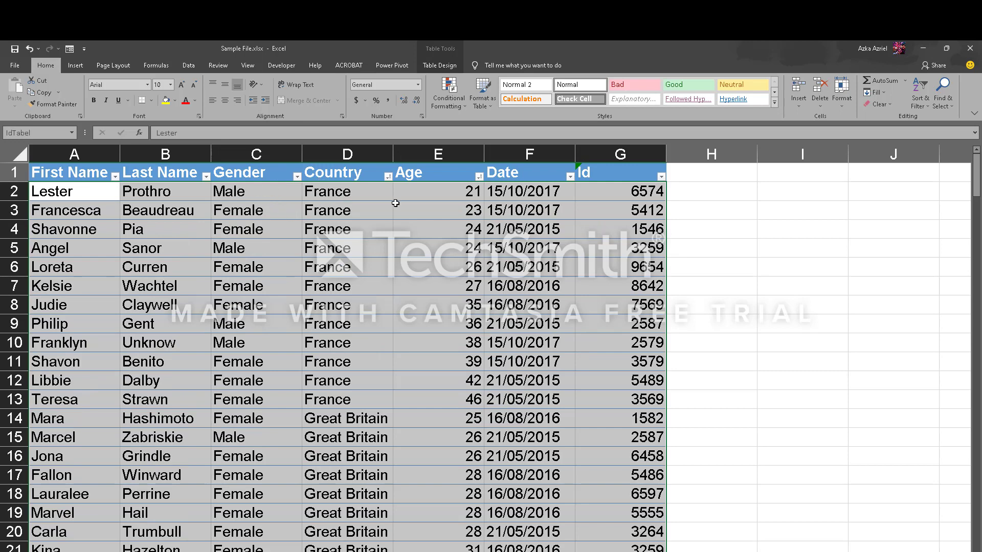
pyautogui.scroll(-3, 412, 240)
pyautogui.scroll(-11, 411, 240)
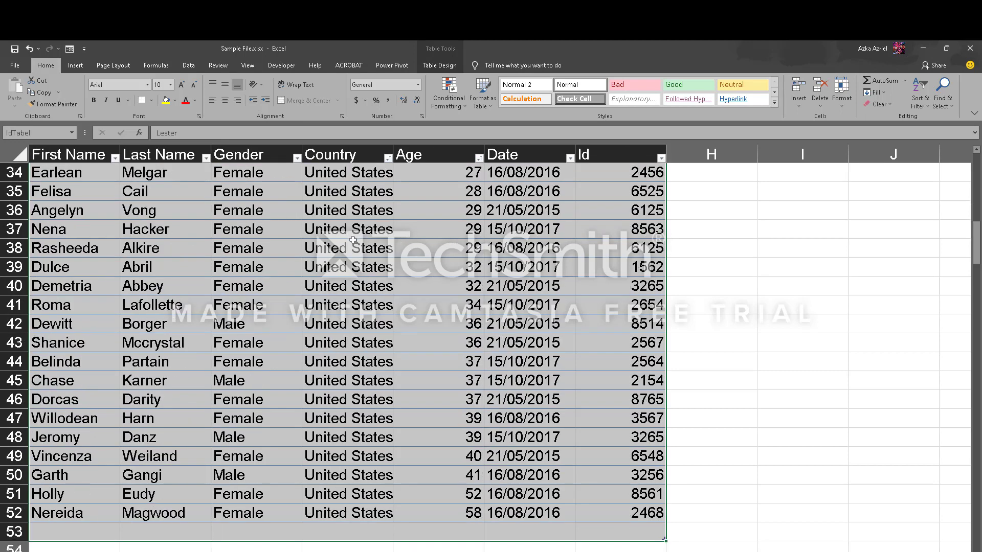
pyautogui.click(606, 358)
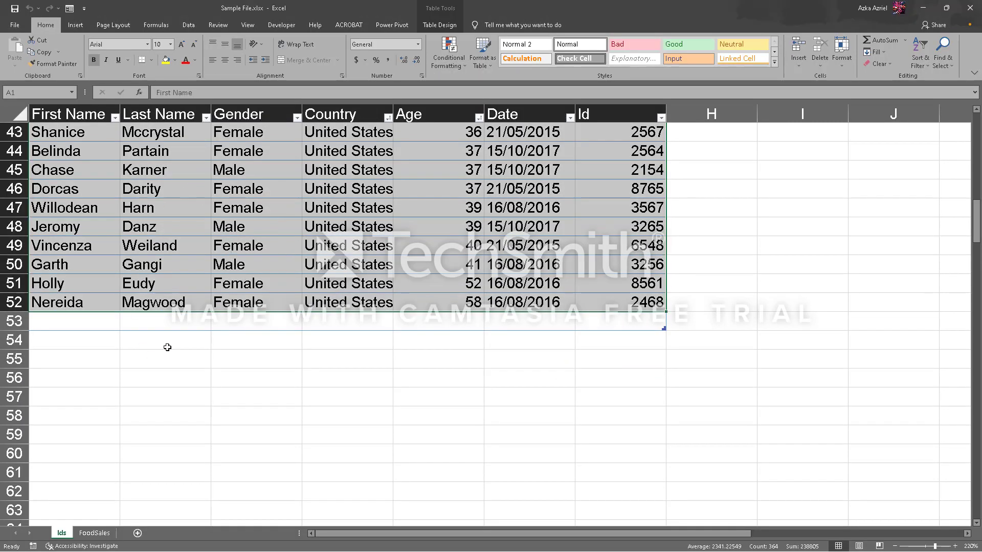
# Step: Create a PivotTable on a new worksheet from the FoodSales data range A1:H245
pyautogui.click(84, 535)
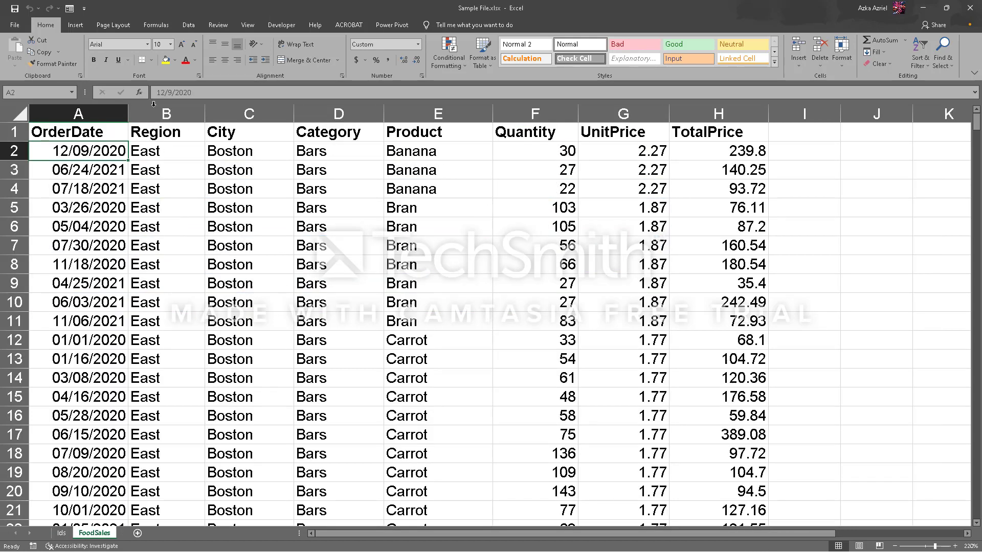
pyautogui.click(76, 25)
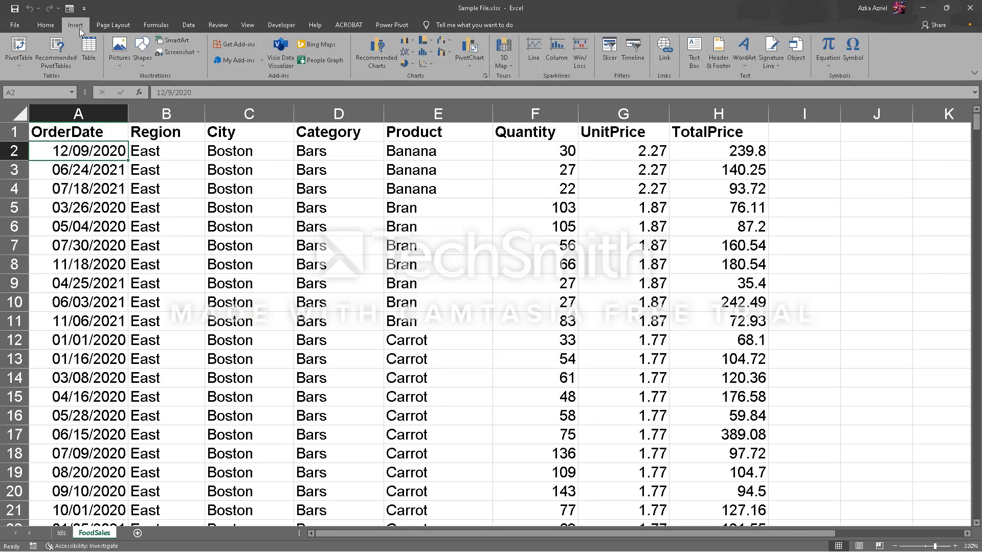
pyautogui.click(19, 49)
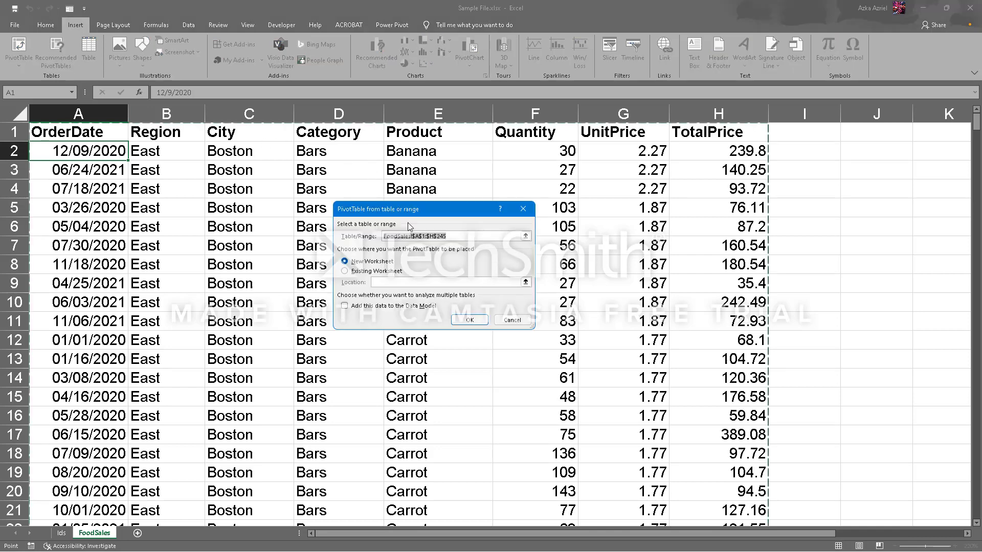
pyautogui.click(469, 320)
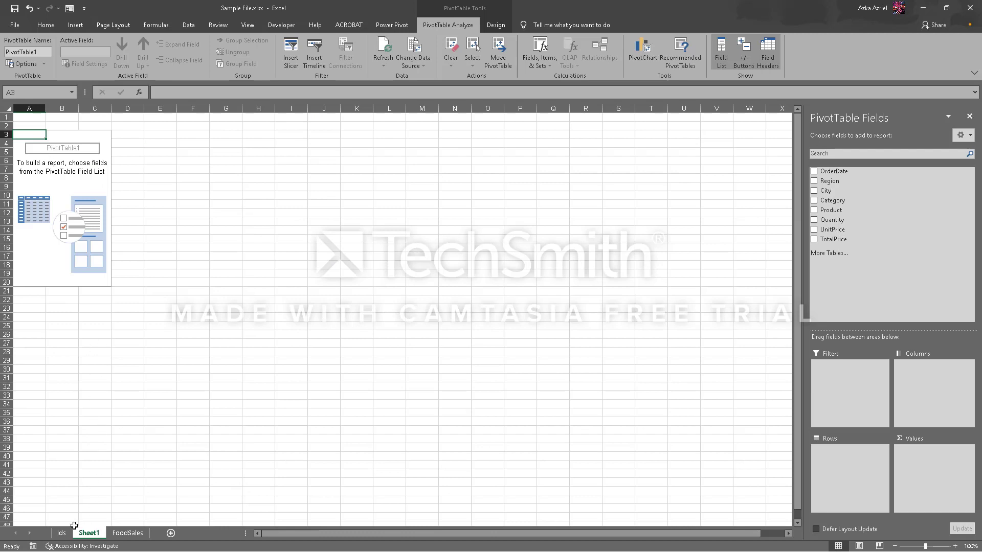
# Step: Lay out the PivotTable with City and Category as rows, Product as columns and the sum of Quantity as values
pyautogui.click(48, 230)
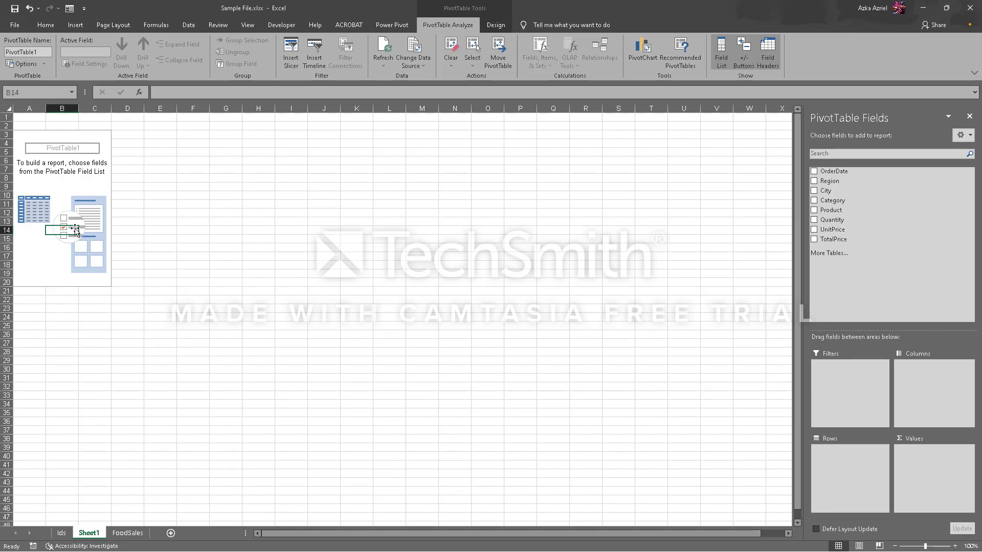
pyautogui.click(814, 212)
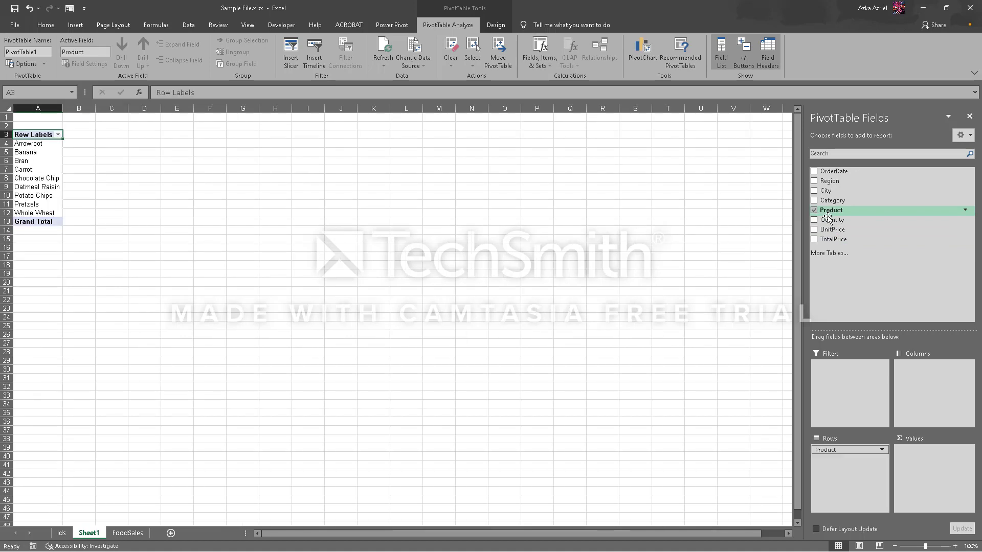
pyautogui.click(815, 221)
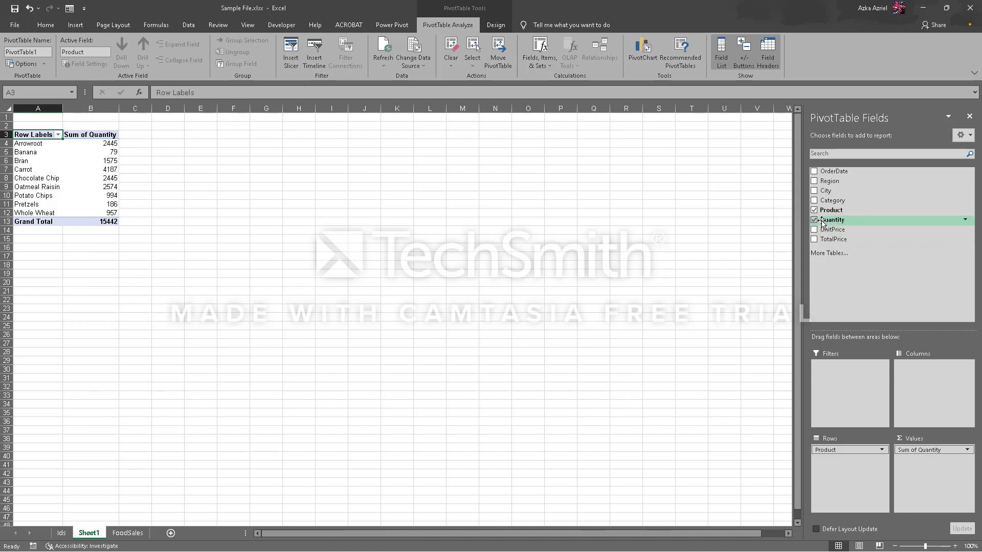
pyautogui.click(814, 191)
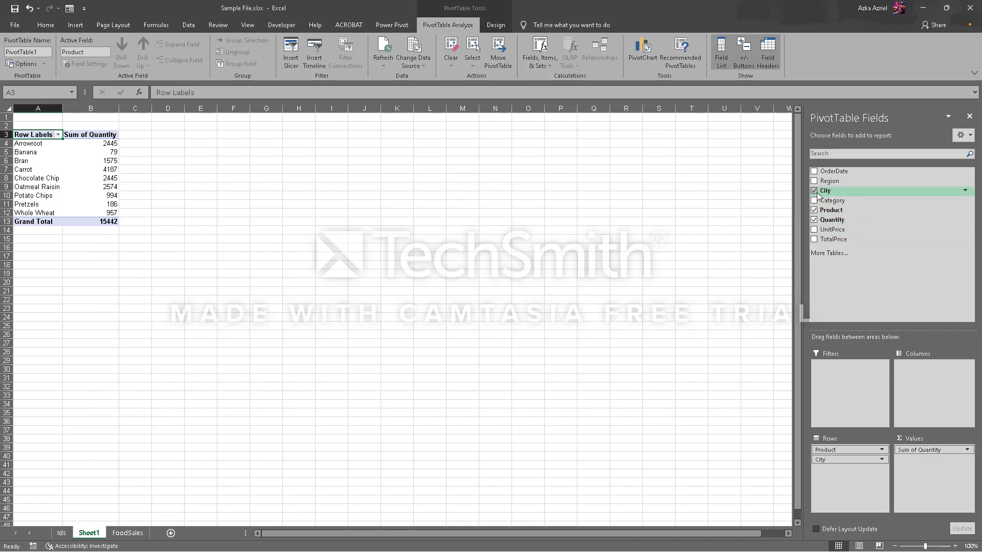
pyautogui.moveTo(844, 451); pyautogui.dragTo(927, 394)
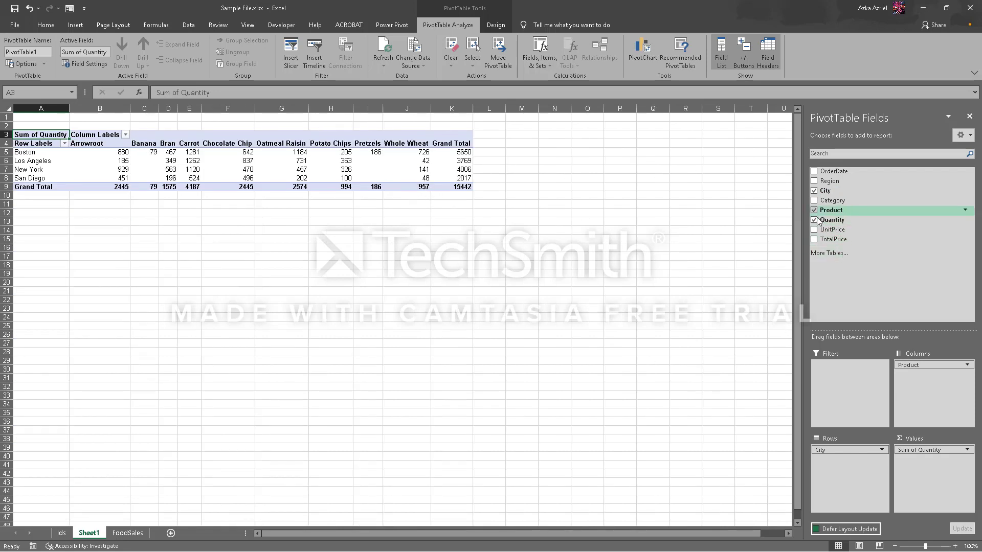
pyautogui.click(814, 201)
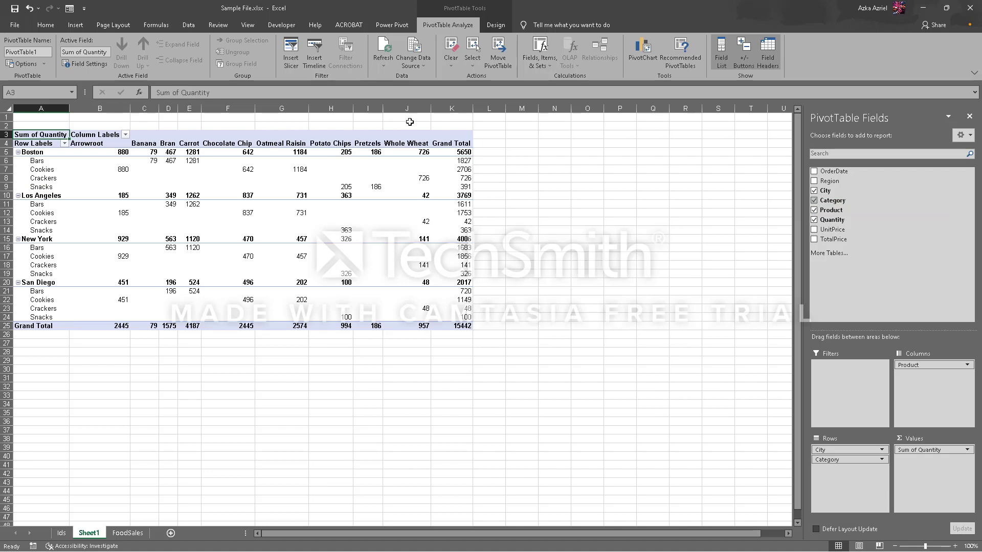
# Step: Insert a 3-D Stacked Column PivotChart from the PivotTable and move it slightly upward on the sheet
pyautogui.click(642, 55)
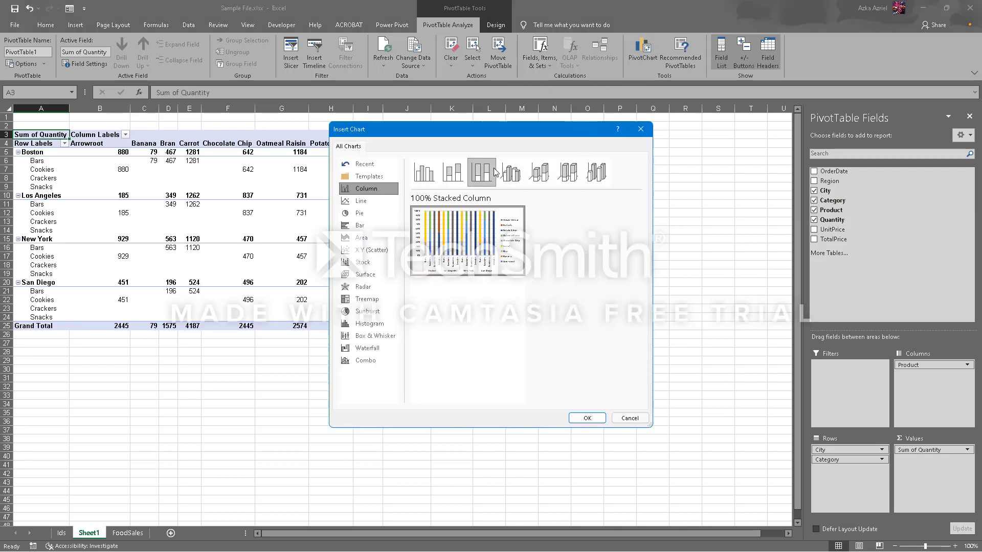
pyautogui.doubleClick(538, 173)
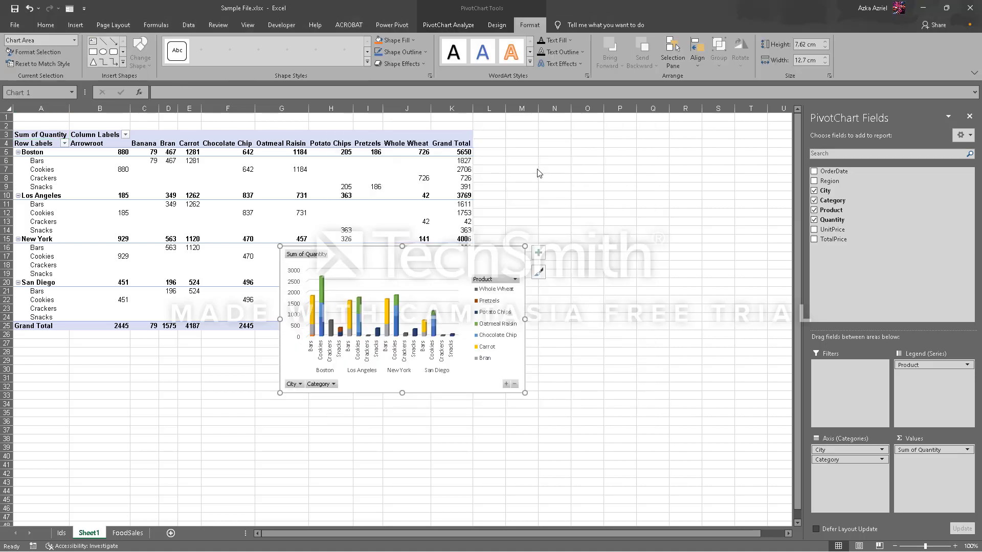
pyautogui.moveTo(433, 245); pyautogui.dragTo(436, 224)
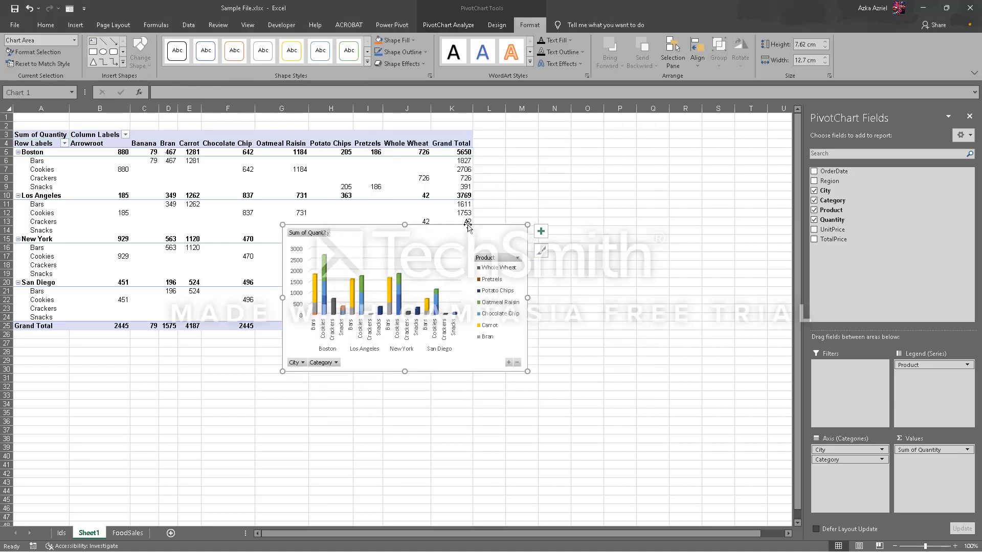